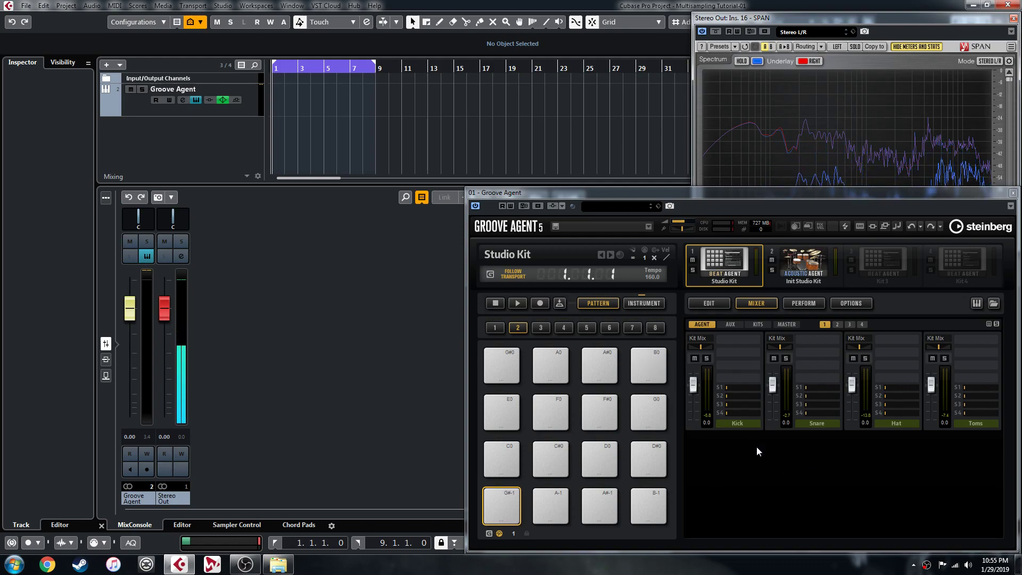
# Show the Groove Agent instrument pads, compare kit slots 2 and 1, and audition Kick A.
pyautogui.click(653, 304)
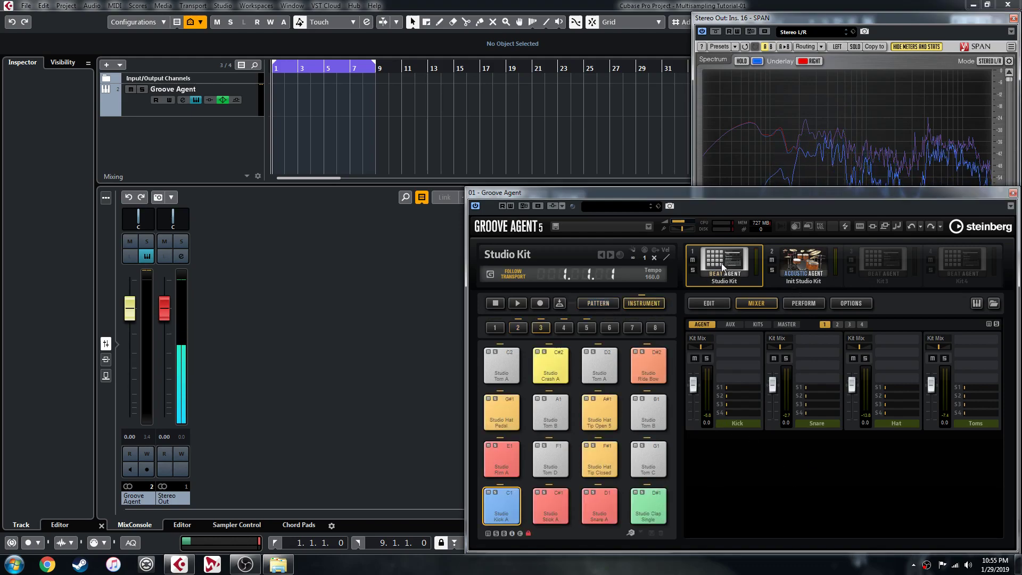
pyautogui.click(803, 262)
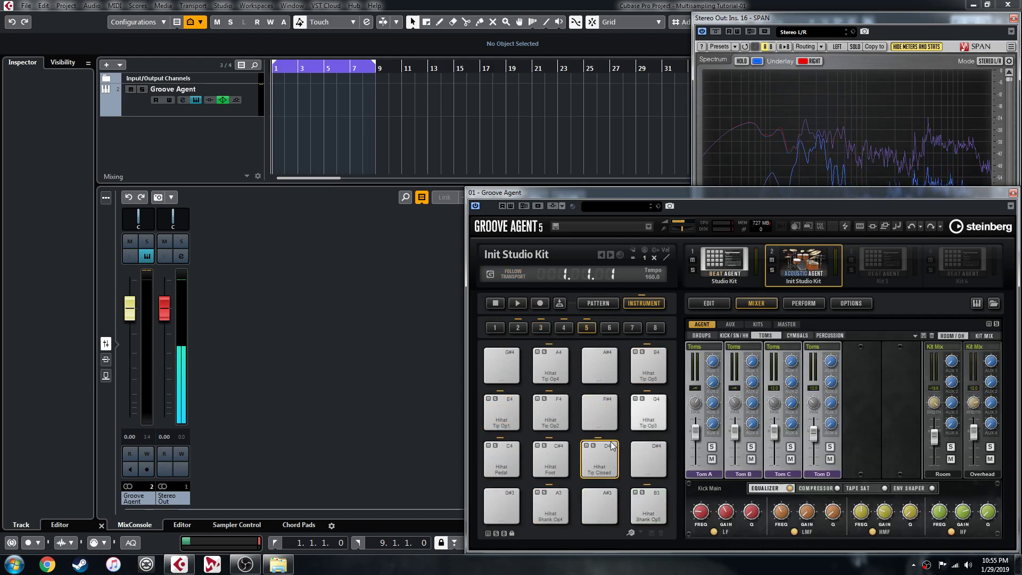
pyautogui.click(730, 263)
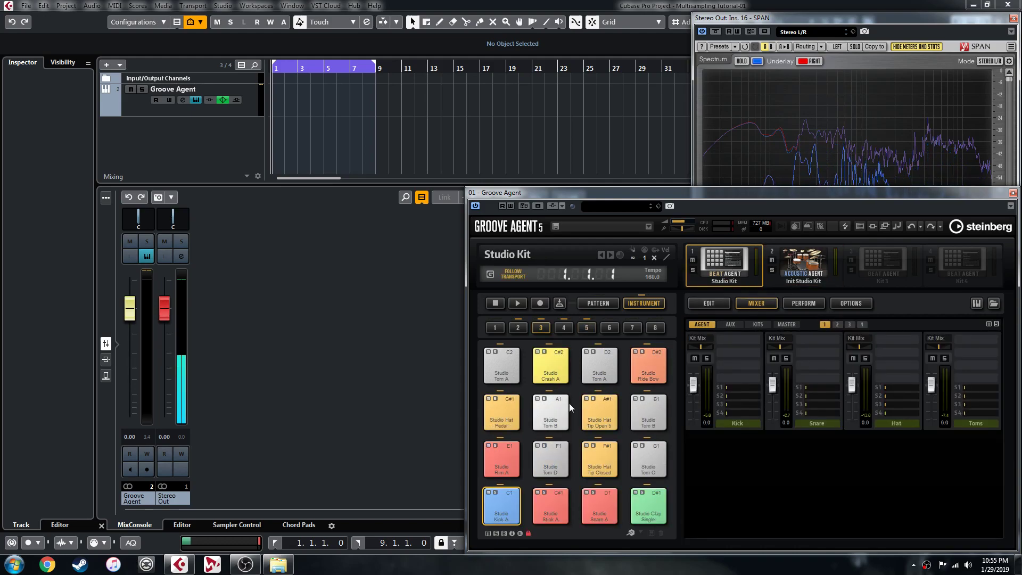
pyautogui.click(514, 496)
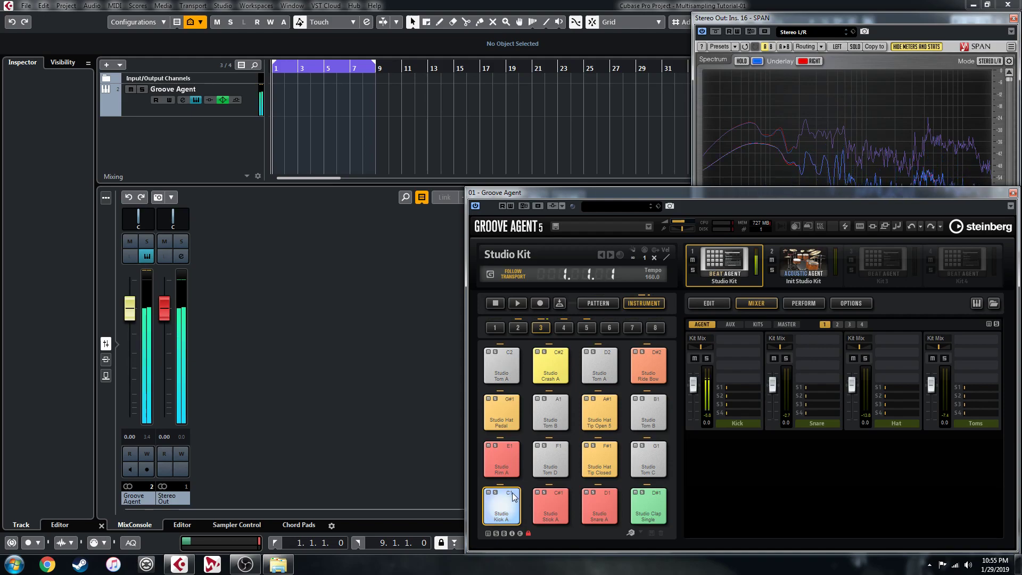
# Open the pad edit page and audition the Kick A velocity layers.
pyautogui.click(701, 303)
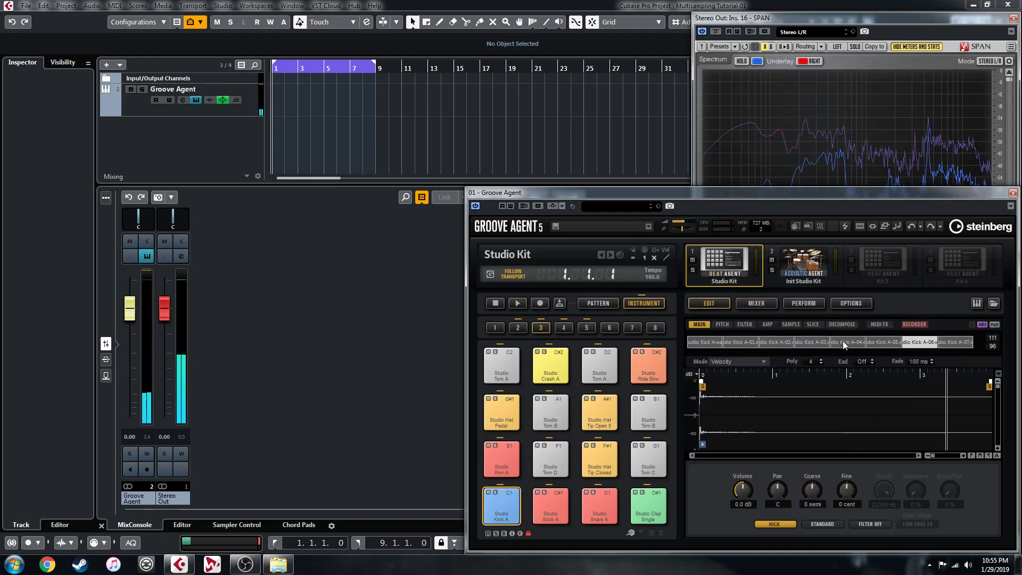
pyautogui.click(509, 496)
pyautogui.click(512, 497)
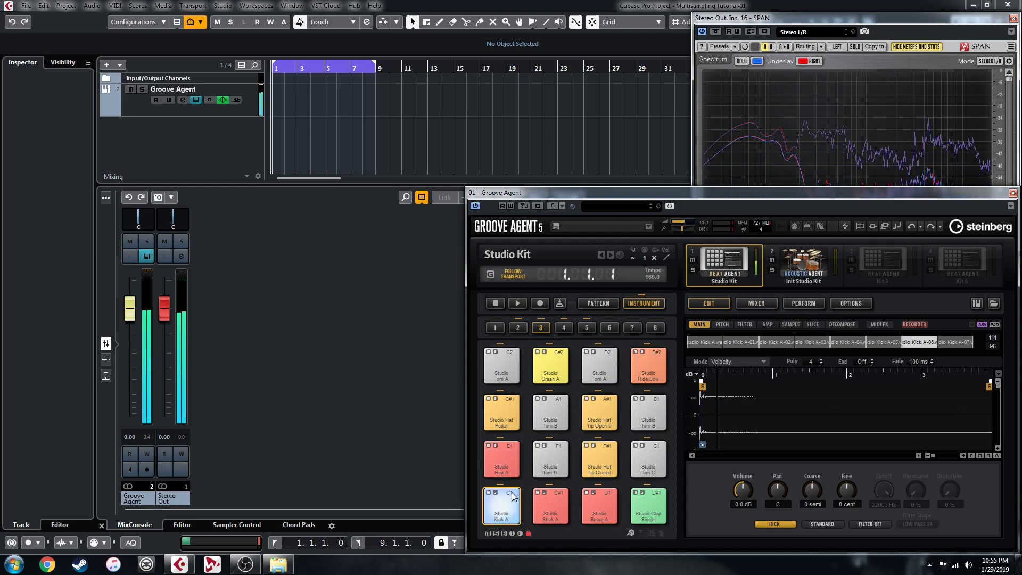
# Audition Snare A at several velocities, showing samples Studio Snare A-01 through A-07.
pyautogui.click(605, 503)
pyautogui.click(605, 504)
pyautogui.click(605, 507)
pyautogui.click(607, 497)
pyautogui.click(609, 492)
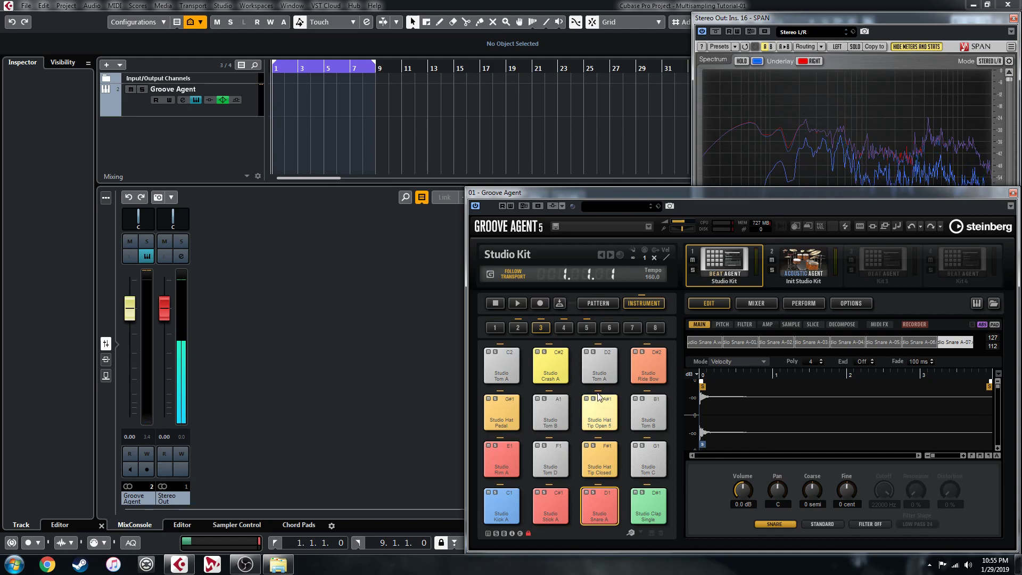
# Colour the selected Studio Tom pads purple using Set Color > Color 12.
pyautogui.click(560, 461)
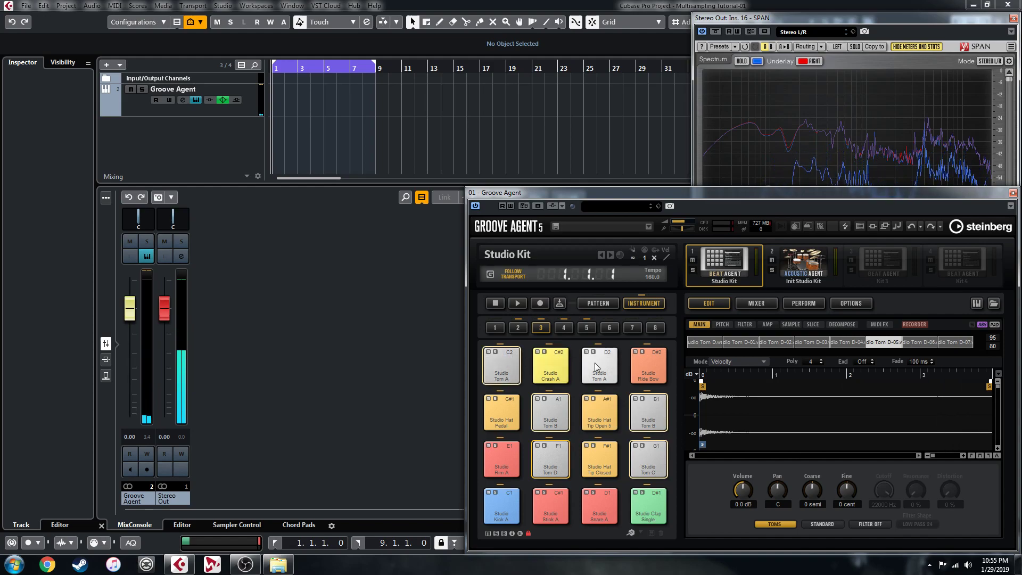
pyautogui.rightClick(556, 414)
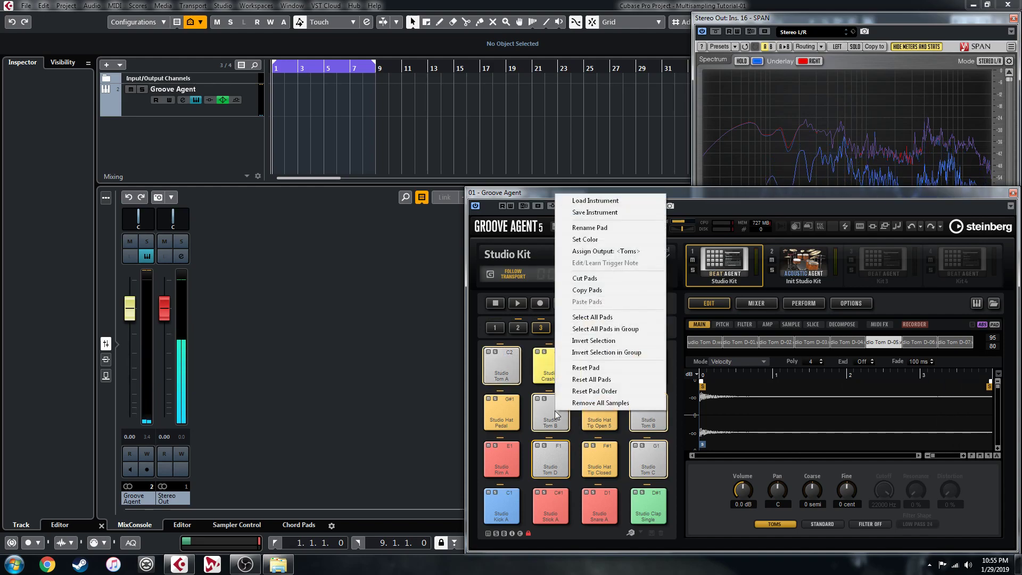
pyautogui.moveTo(610, 244)
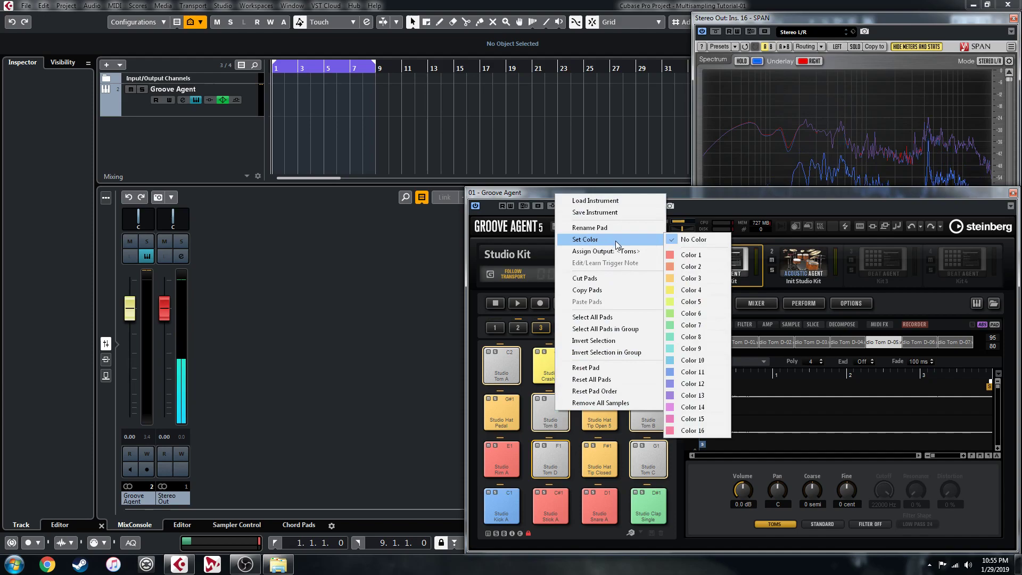
pyautogui.click(688, 383)
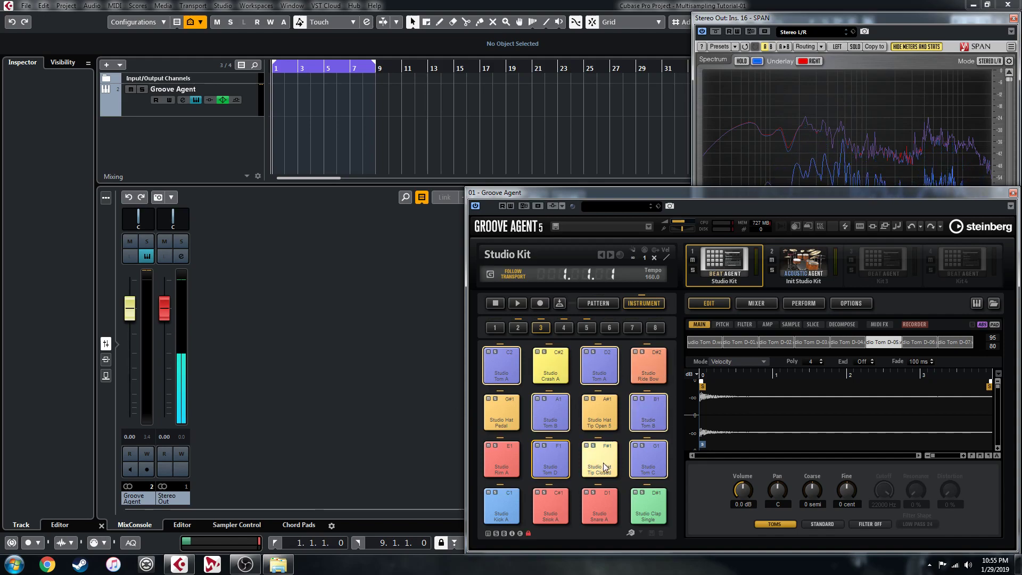
# Select the Groove Agent track and review its output list, including Kick Out 2, in the Inspector.
pyautogui.click(132, 110)
pyautogui.click(84, 182)
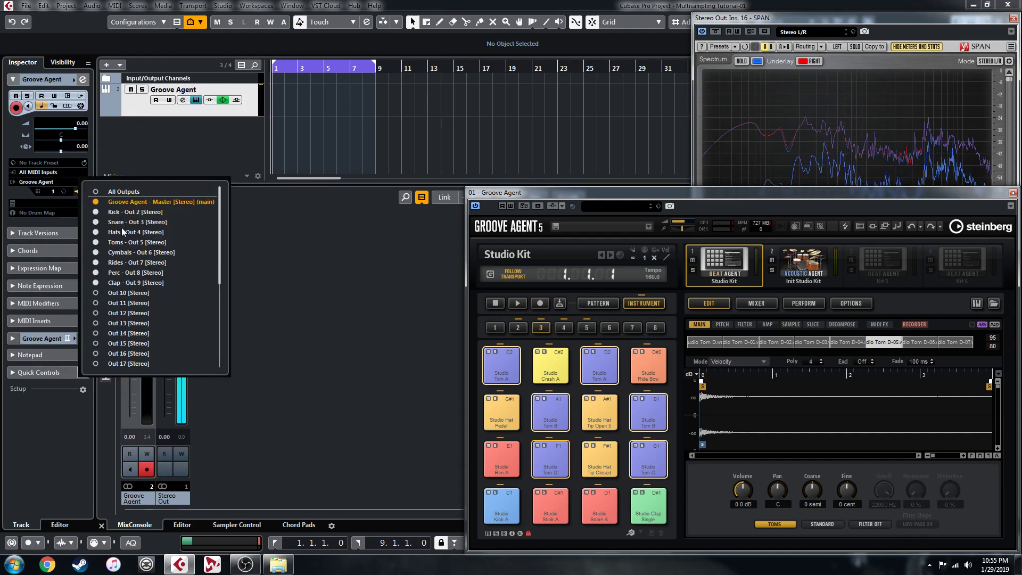
pyautogui.click(17, 440)
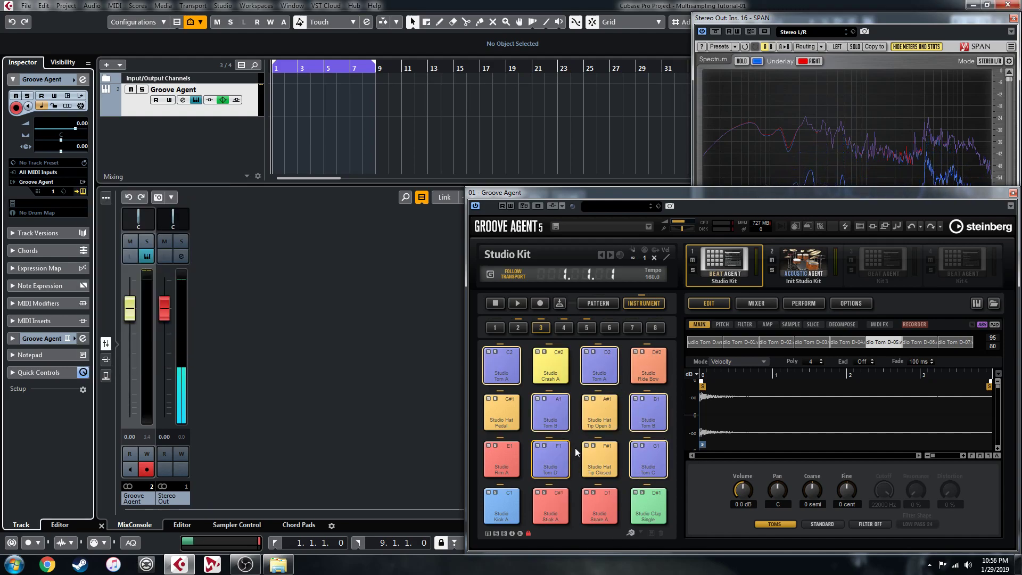
# Switch to the Acoustic Agent kit, show pad bank 3, and audition Hihat Tip Closed.
pyautogui.click(804, 263)
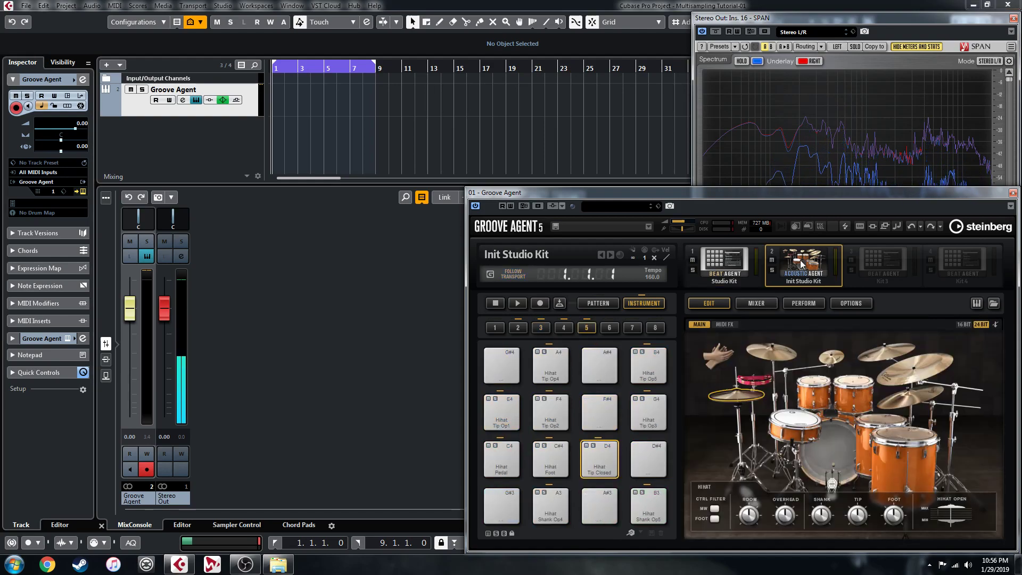
pyautogui.click(599, 466)
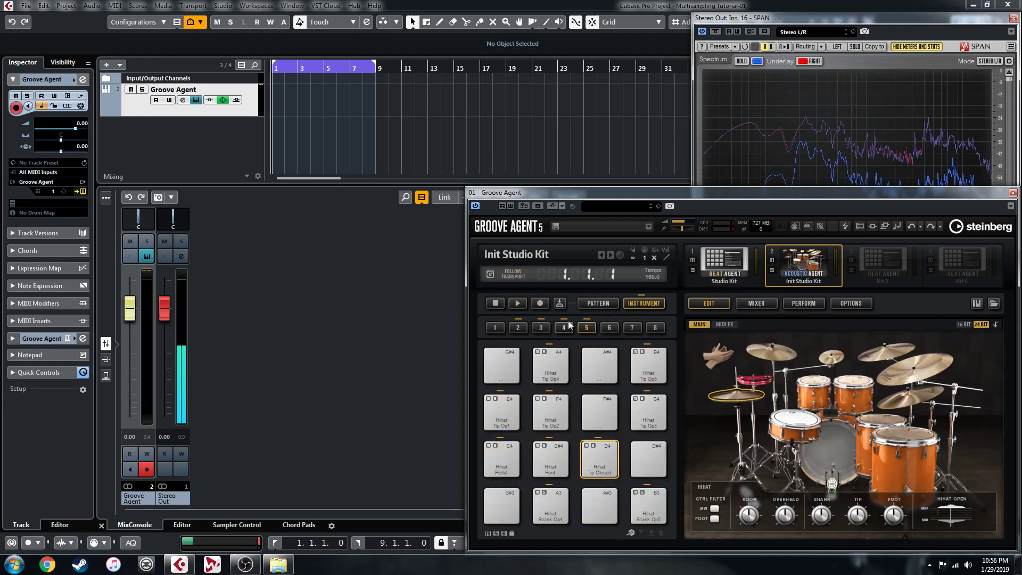
pyautogui.click(541, 328)
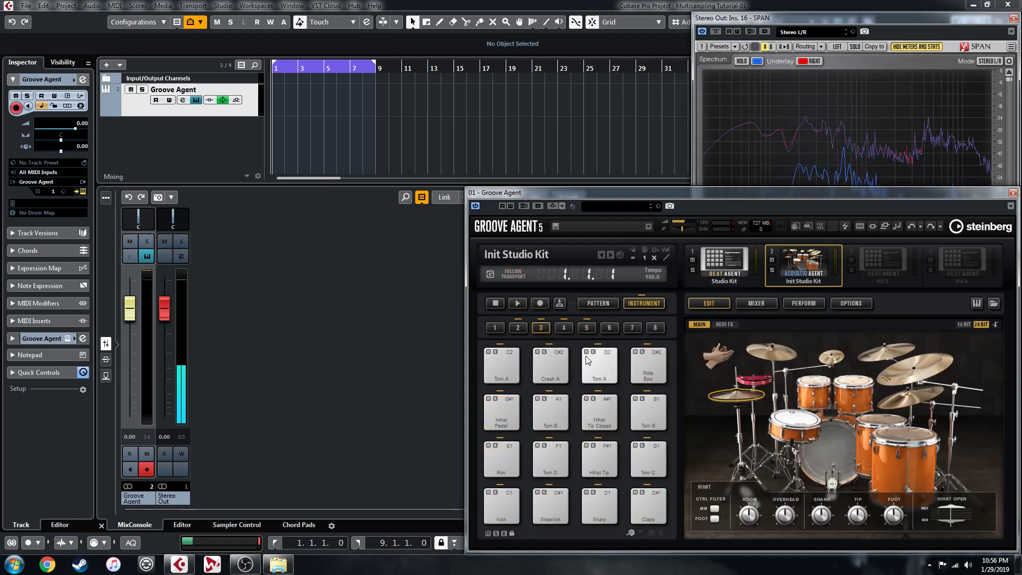
pyautogui.click(609, 404)
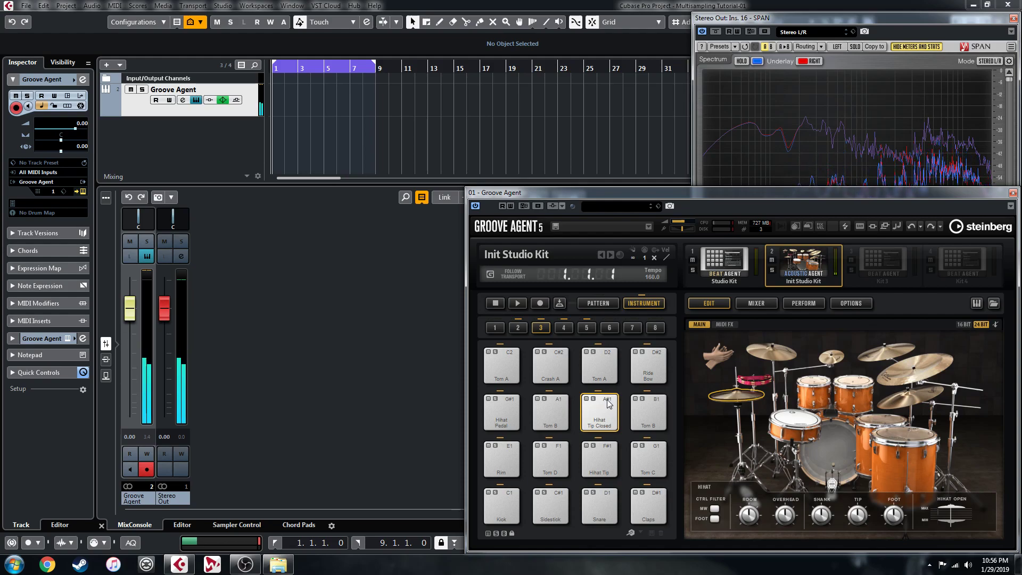
pyautogui.click(509, 404)
pyautogui.click(598, 405)
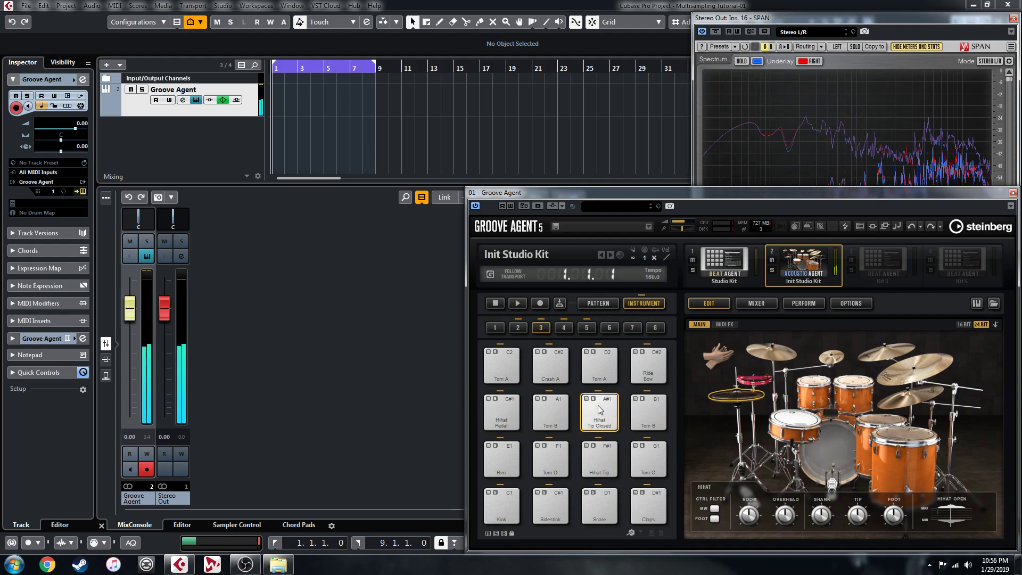
pyautogui.click(606, 406)
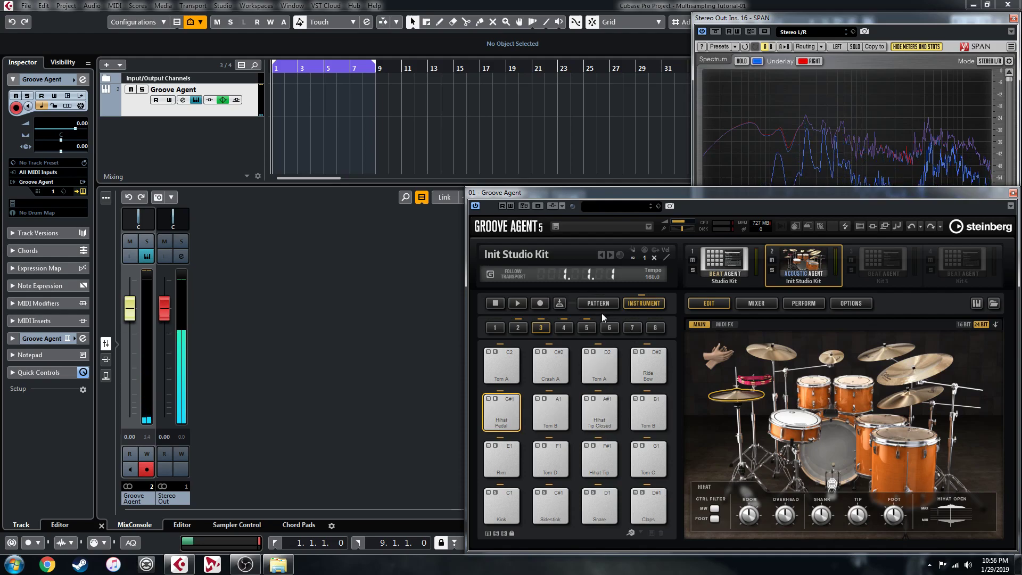
# Return to the Studio Kit and audition the Hat Tip Open 5 and Hat Pedal pads.
pyautogui.click(728, 261)
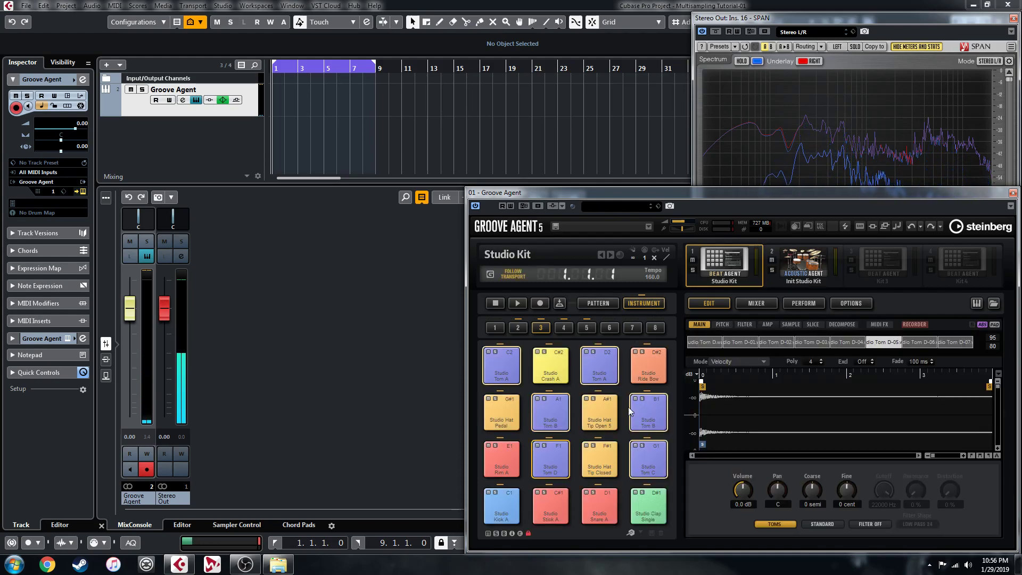
pyautogui.click(610, 408)
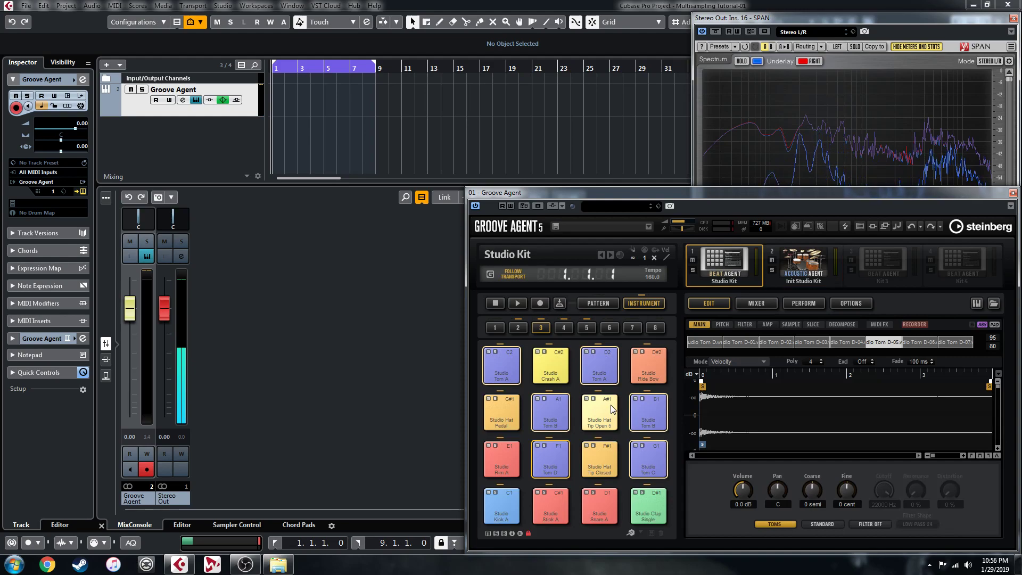
pyautogui.click(584, 410)
pyautogui.click(511, 411)
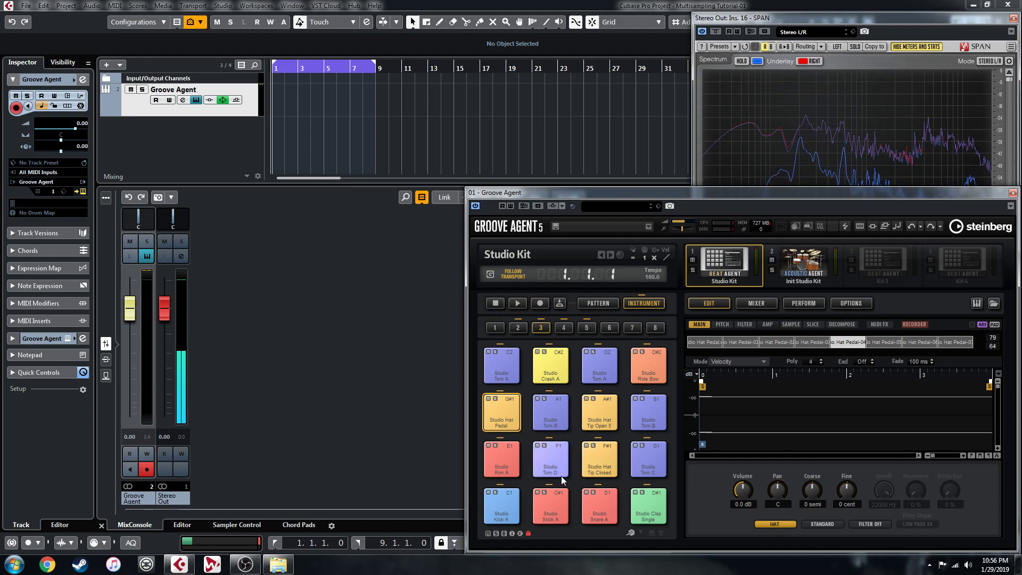
# Reduce Kick A's polyphony from 4 to 1, then audition Kick A, Rim A and Hat Tip Closed.
pyautogui.click(510, 494)
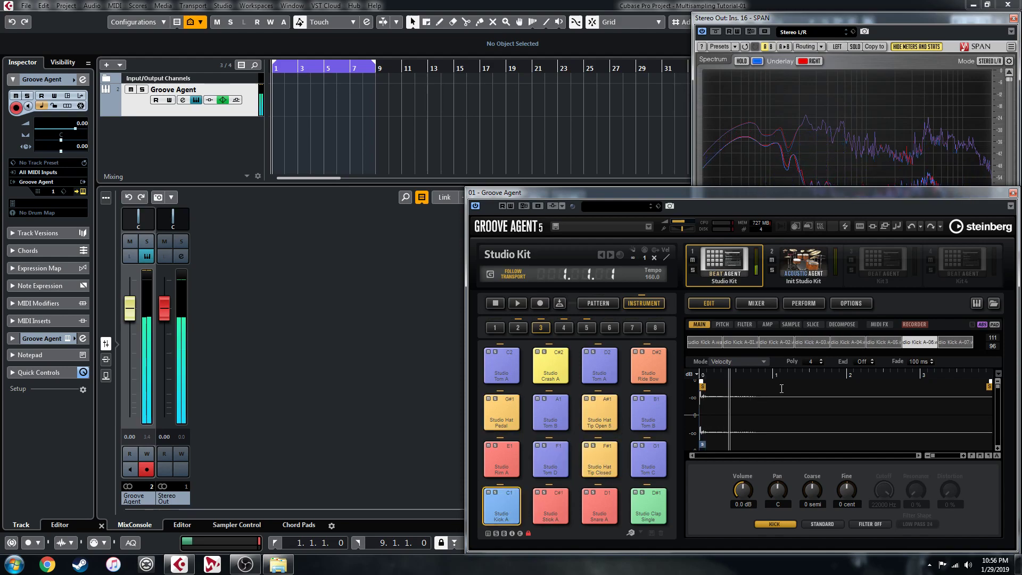
pyautogui.scroll(-3, 813, 363)
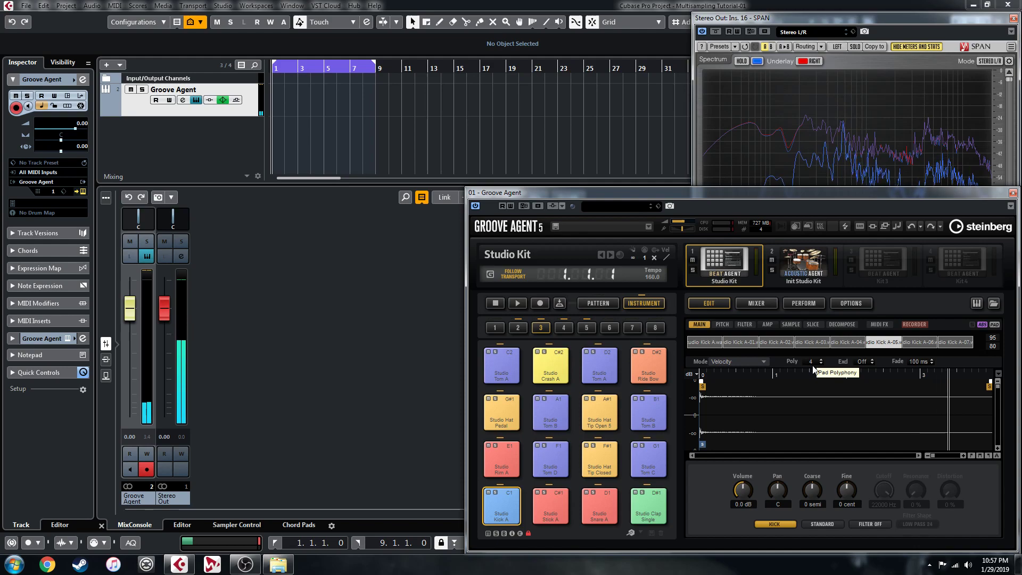
pyautogui.scroll(-3, 813, 366)
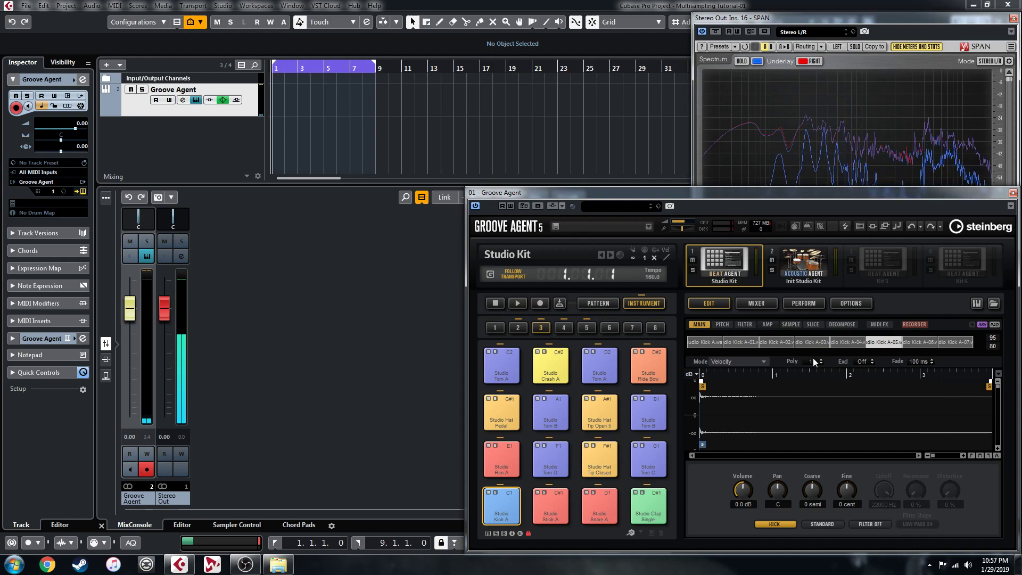
pyautogui.click(495, 513)
pyautogui.click(508, 495)
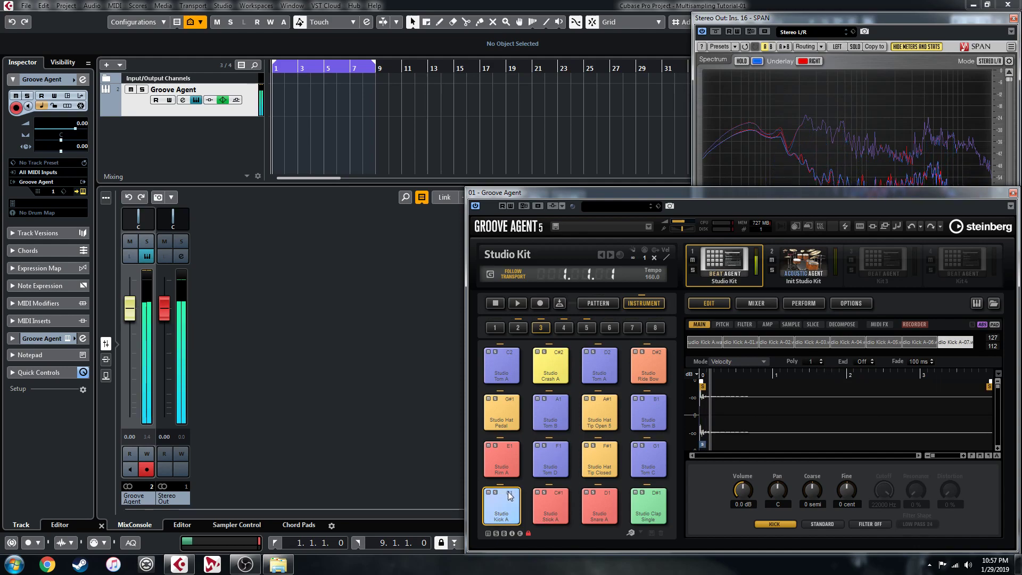
pyautogui.click(491, 446)
pyautogui.click(608, 473)
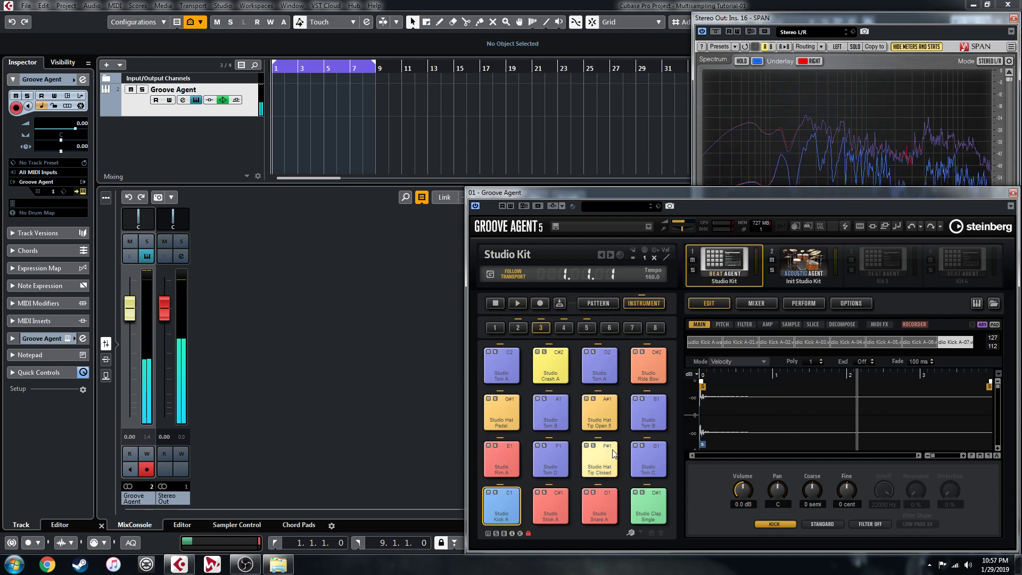
# Audition the Hat Tip Open 5, Hat Pedal and Hat ShankClosed pads across pad banks.
pyautogui.click(607, 410)
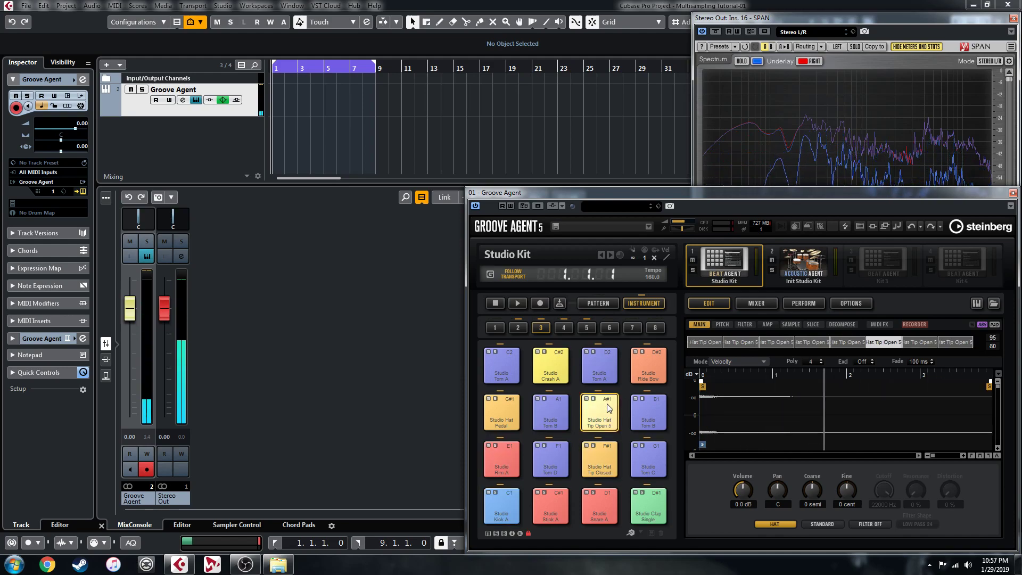
pyautogui.click(517, 327)
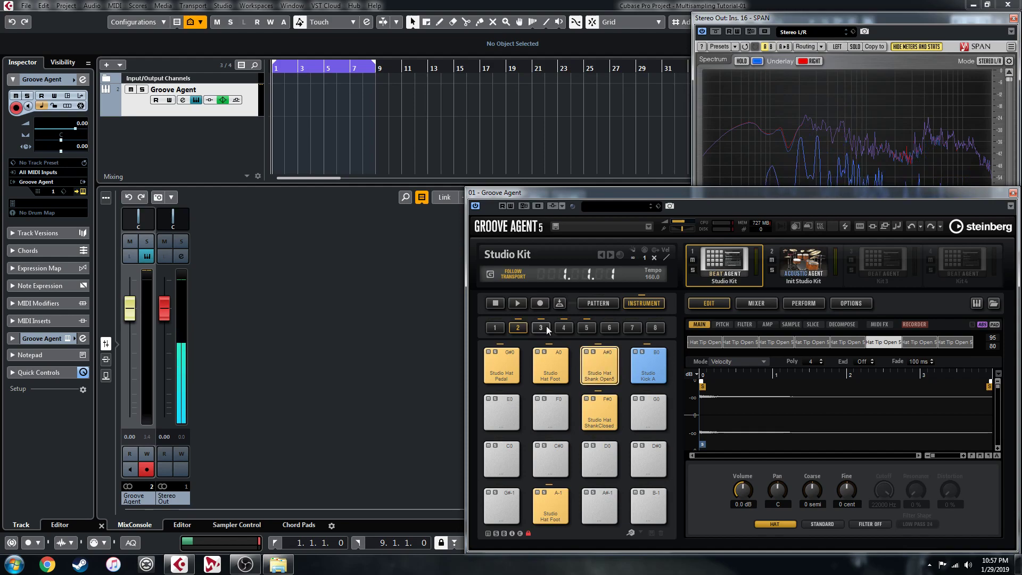
pyautogui.click(507, 364)
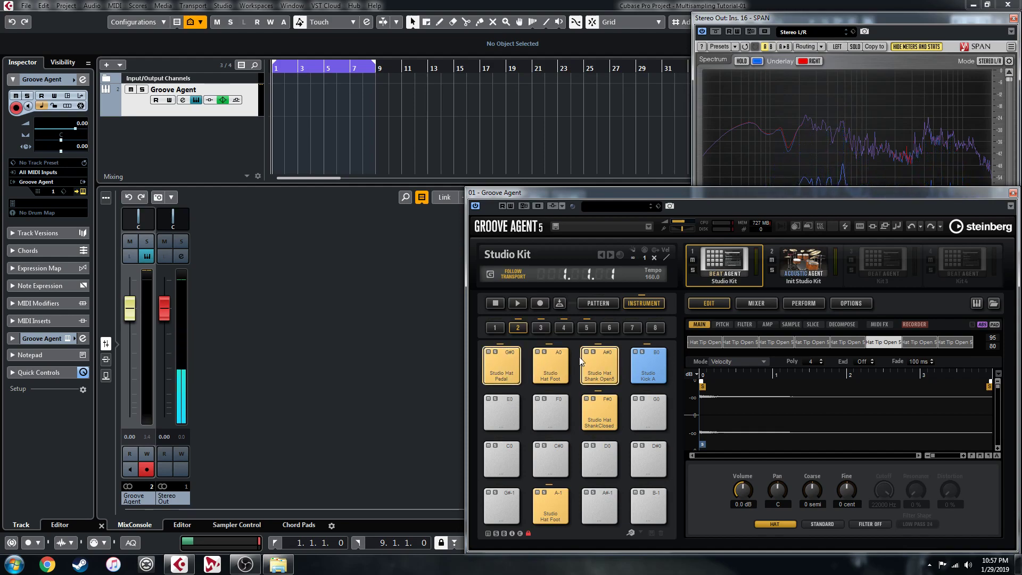
pyautogui.click(610, 411)
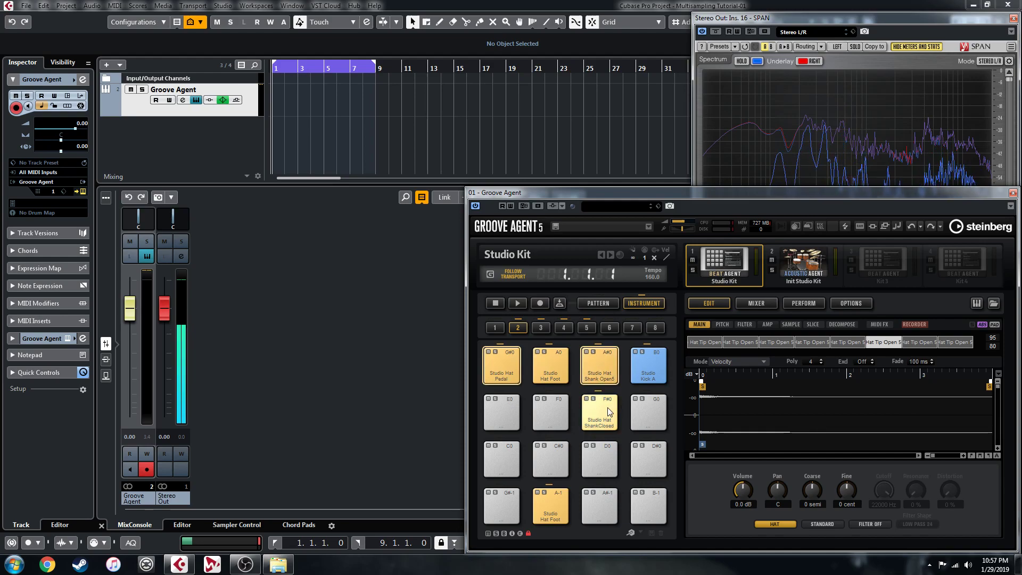
pyautogui.click(545, 331)
# Set the Studio Hat Tip Open 5 pad's exclusive group to 1 and test the choke.
pyautogui.click(502, 412)
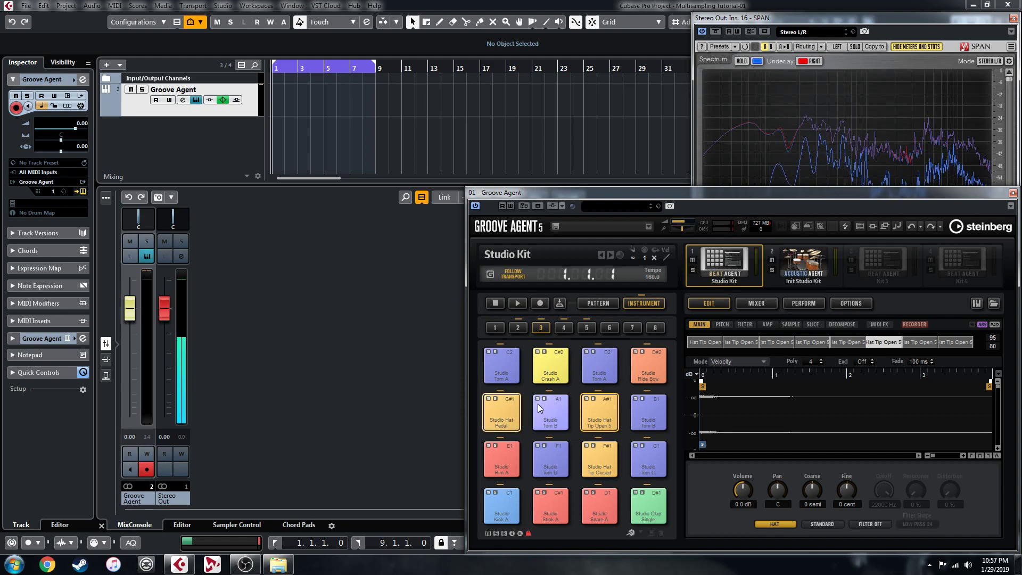
pyautogui.click(600, 397)
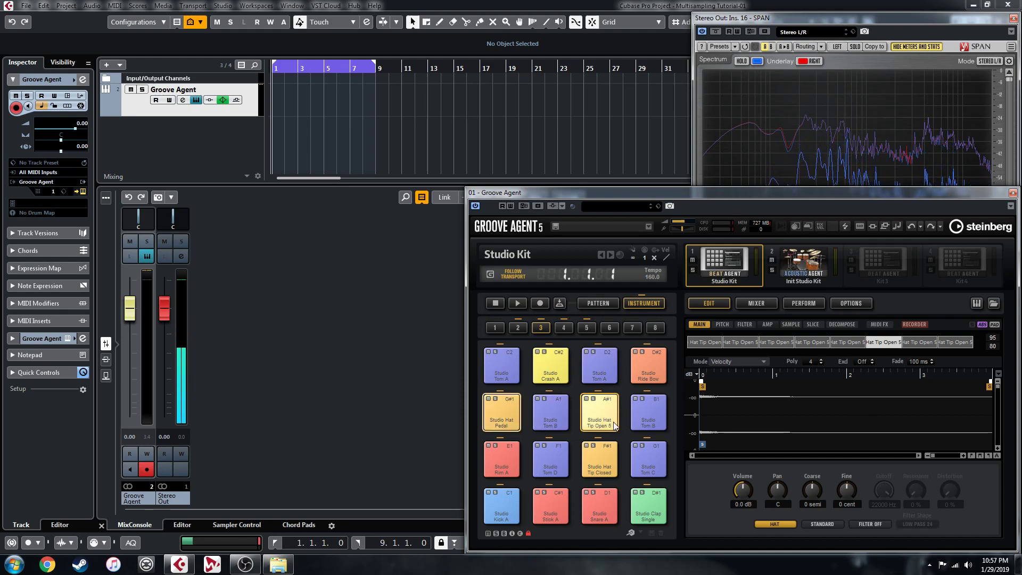
pyautogui.click(866, 362)
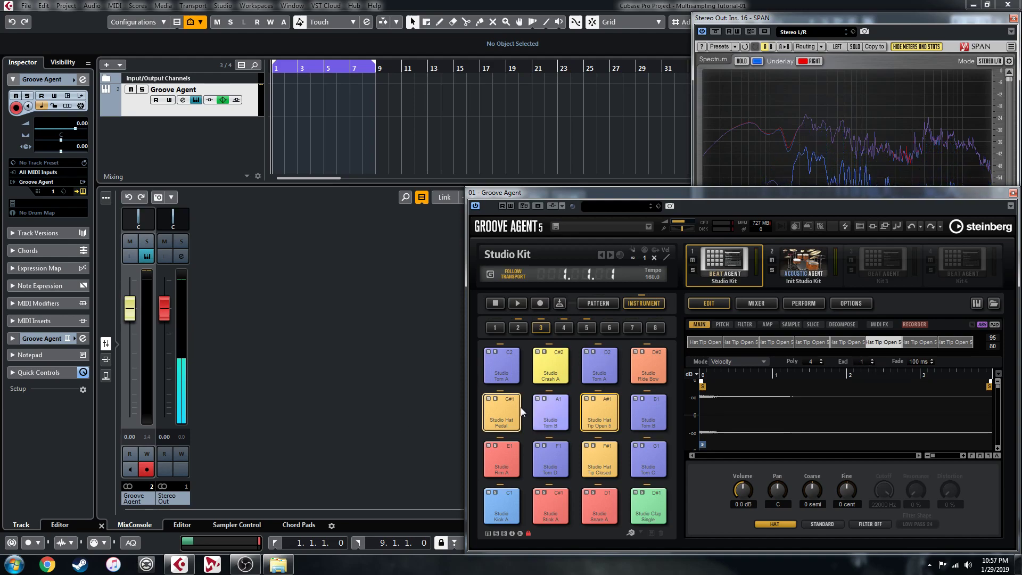
pyautogui.click(607, 408)
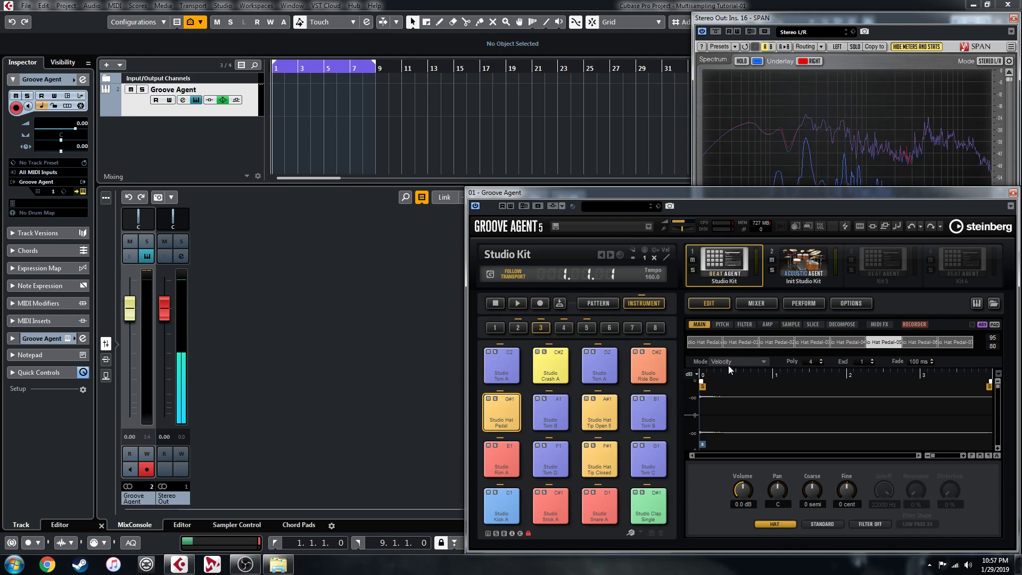
# Switch to the mixer view and select all six Studio Tom pads, Tom A through Tom D.
pyautogui.click(759, 307)
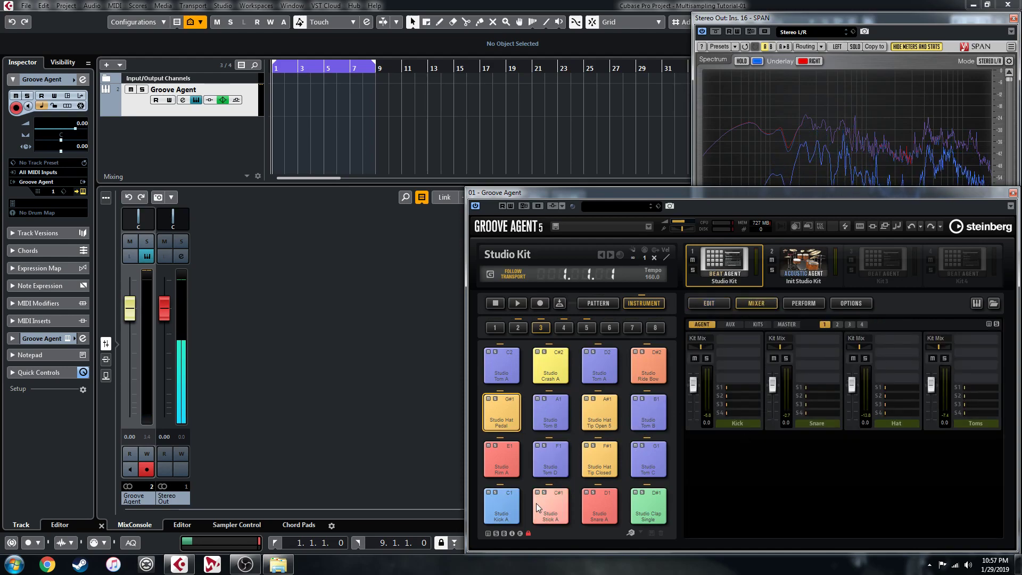
pyautogui.click(554, 464)
pyautogui.keyDown('ctrl'); pyautogui.click(649, 454); pyautogui.keyUp('ctrl')
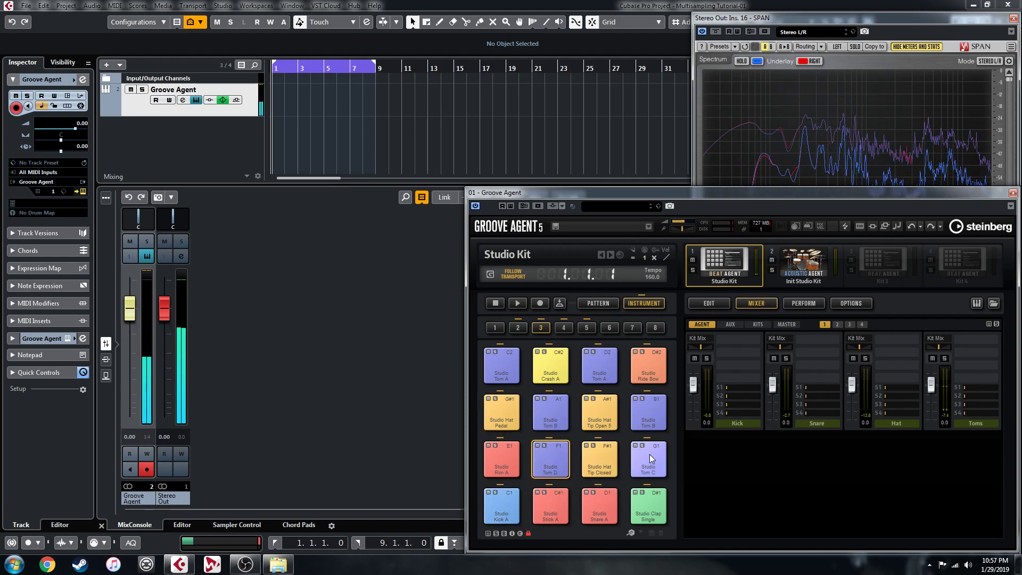
pyautogui.keyDown('ctrl'); pyautogui.click(657, 411); pyautogui.keyUp('ctrl')
pyautogui.keyDown('ctrl'); pyautogui.click(548, 406); pyautogui.keyUp('ctrl')
pyautogui.keyDown('ctrl'); pyautogui.click(493, 362); pyautogui.keyUp('ctrl')
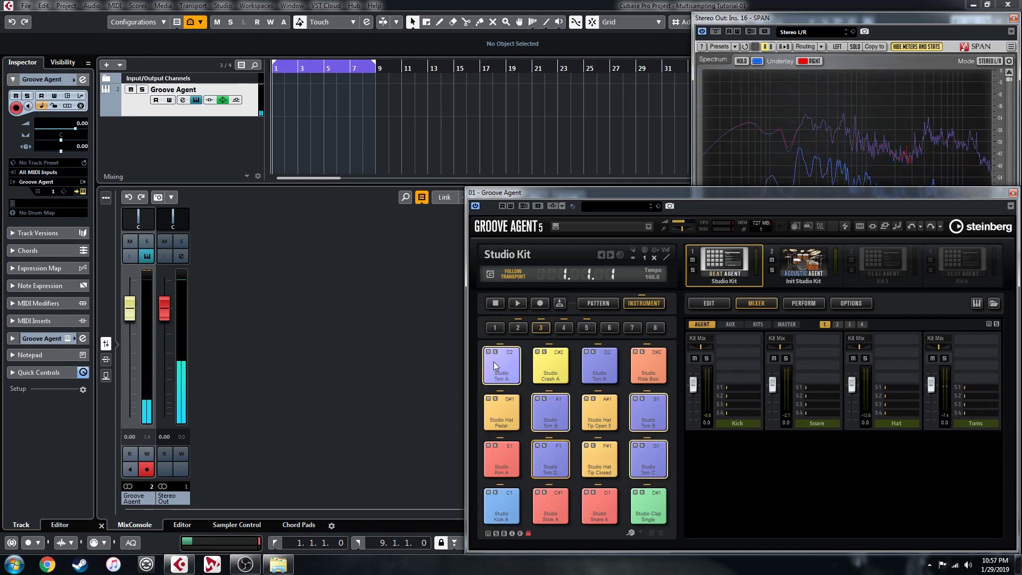
pyautogui.keyDown('ctrl'); pyautogui.click(600, 367); pyautogui.keyUp('ctrl')
# Show the toms' shared edit settings and confirm their output is Agent > Toms.
pyautogui.click(708, 305)
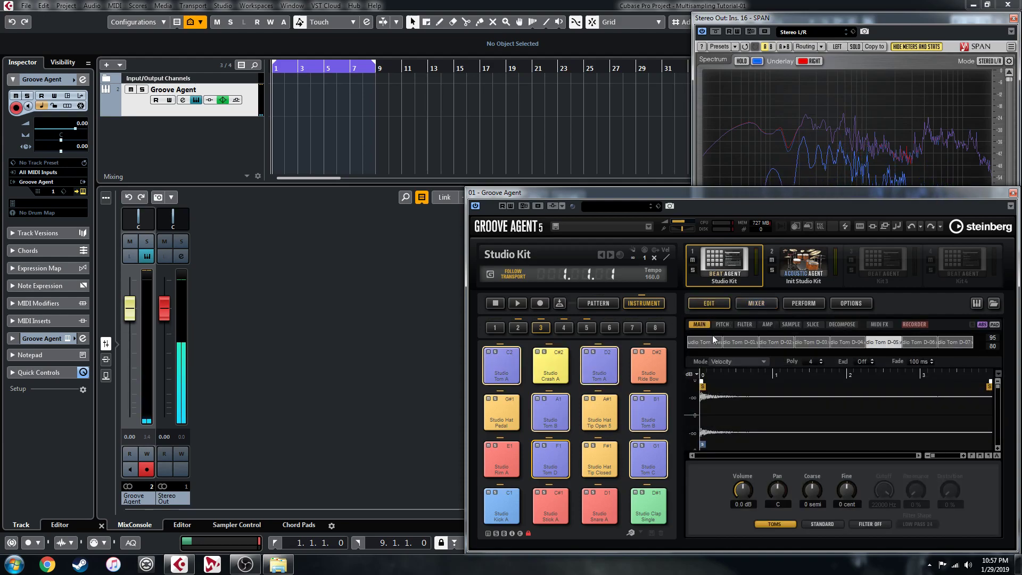
pyautogui.click(772, 523)
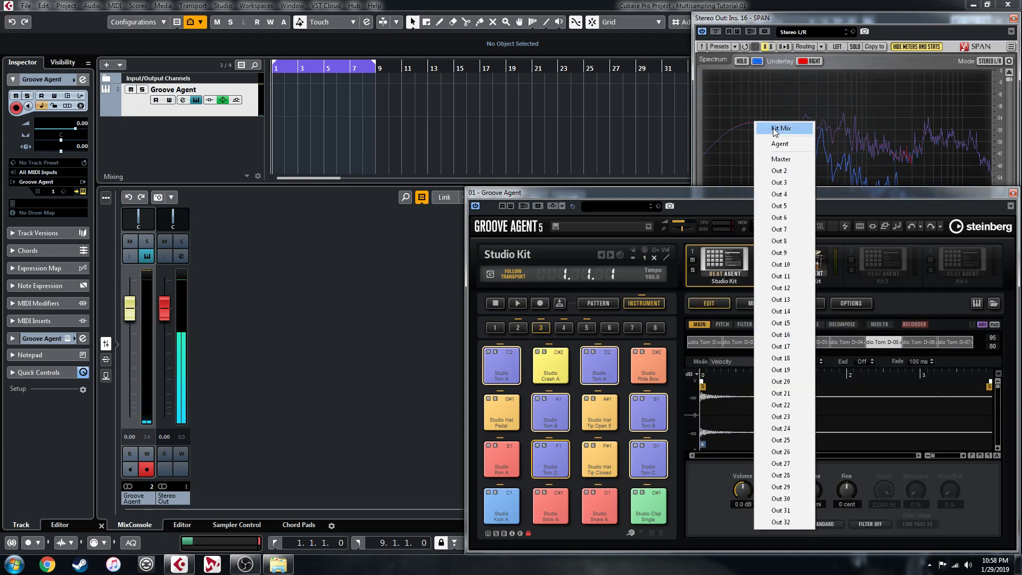
pyautogui.moveTo(779, 147)
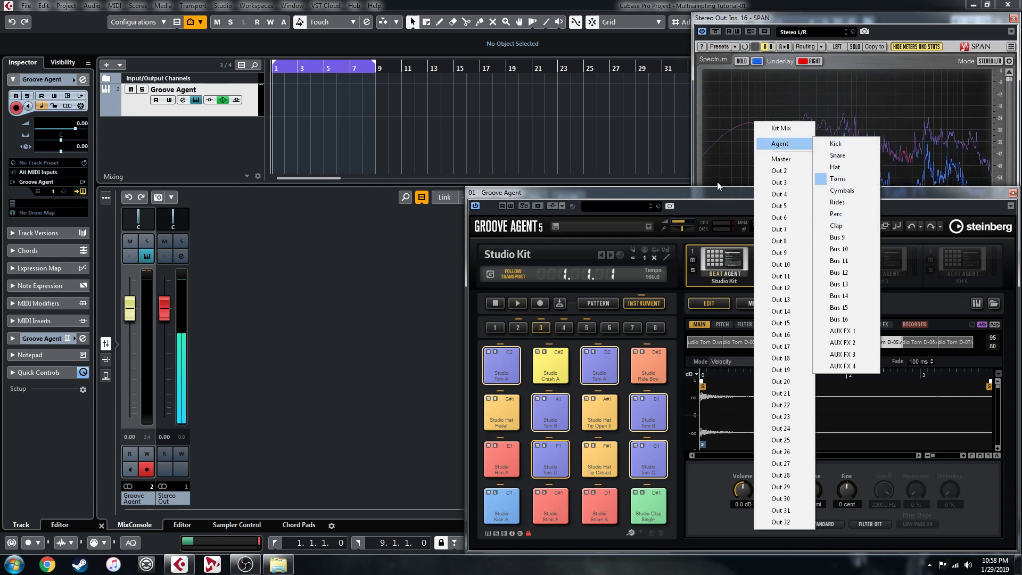
pyautogui.click(698, 196)
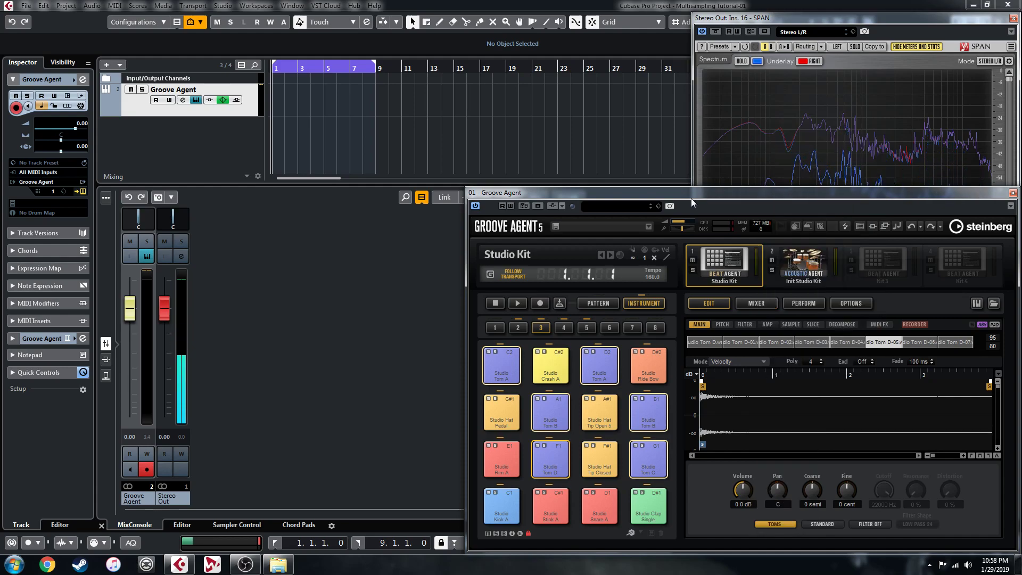
# Show the Studio Kit mixer, checking both kit slots' context menus and reselecting slot 1.
pyautogui.click(757, 303)
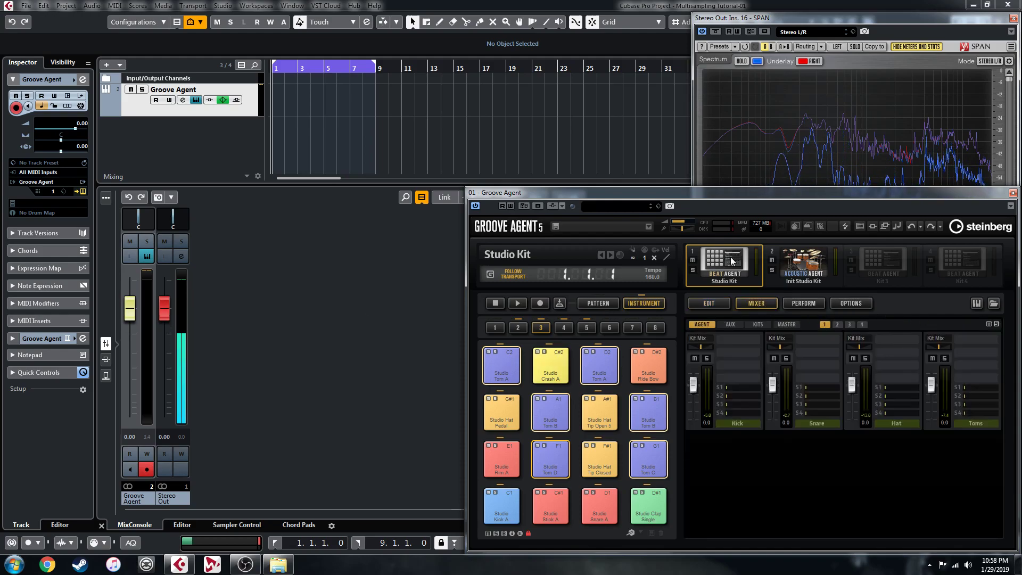
pyautogui.rightClick(799, 264)
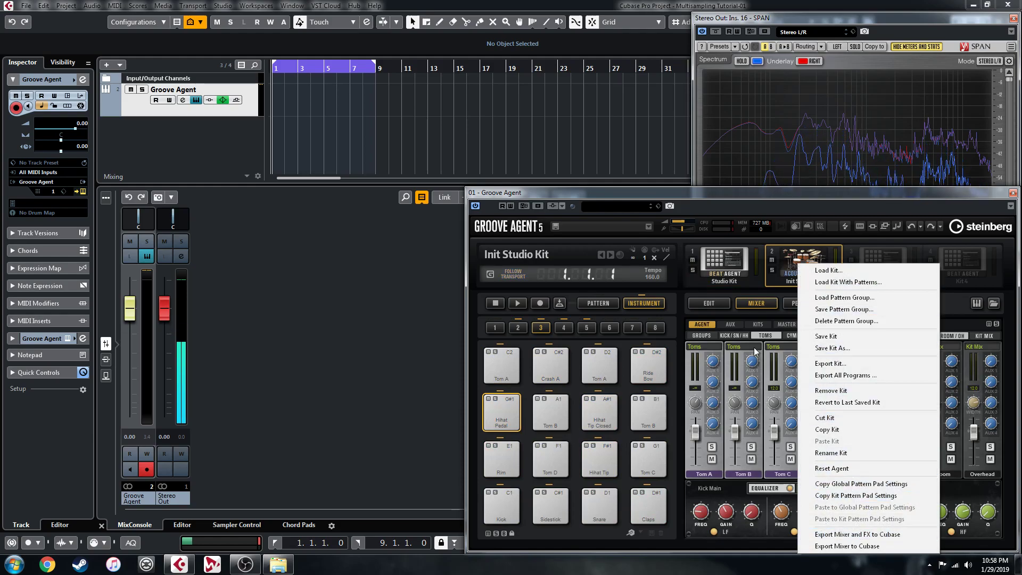
pyautogui.click(721, 263)
pyautogui.rightClick(720, 262)
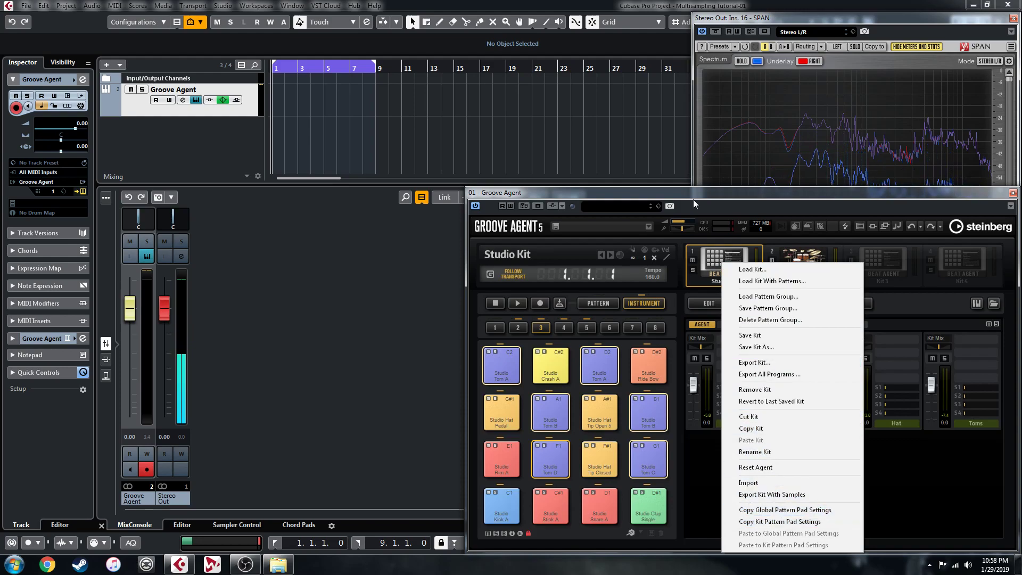
pyautogui.click(723, 196)
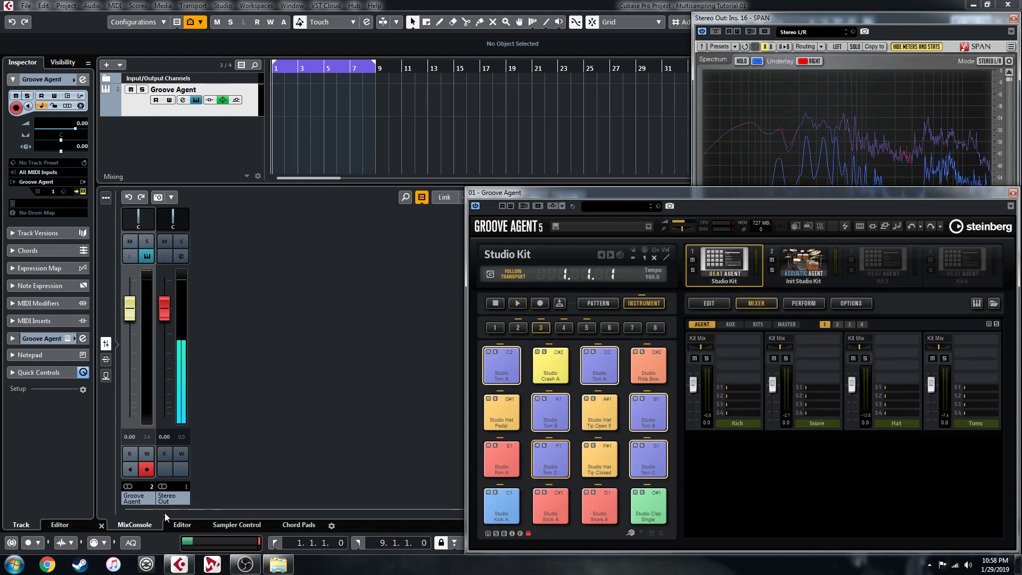
# Undo the Agents channel-visibility change so all Groove Agent drum outputs appear in the MixConsole.
pyautogui.rightClick(173, 501)
pyautogui.moveTo(231, 491)
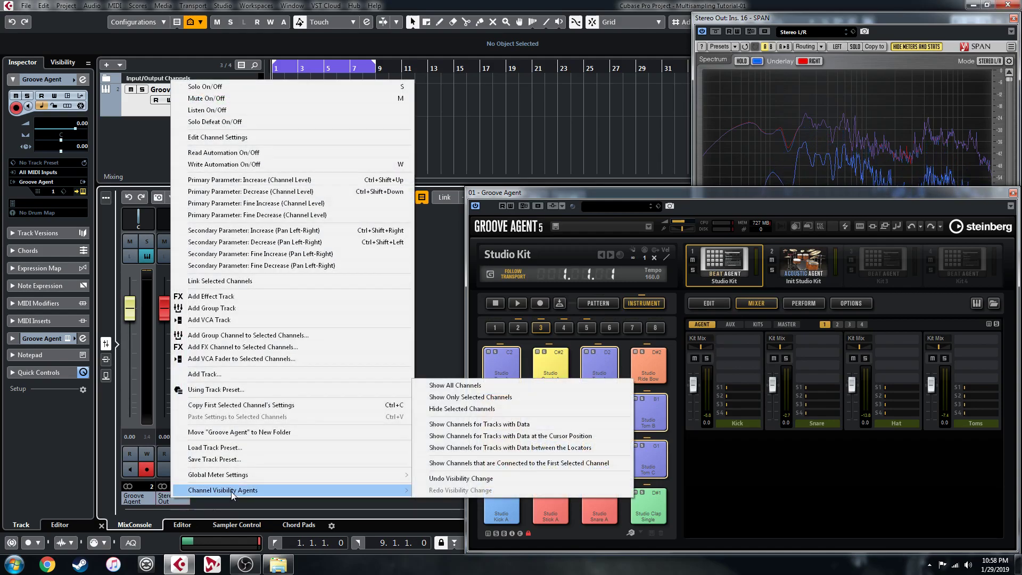
pyautogui.click(481, 479)
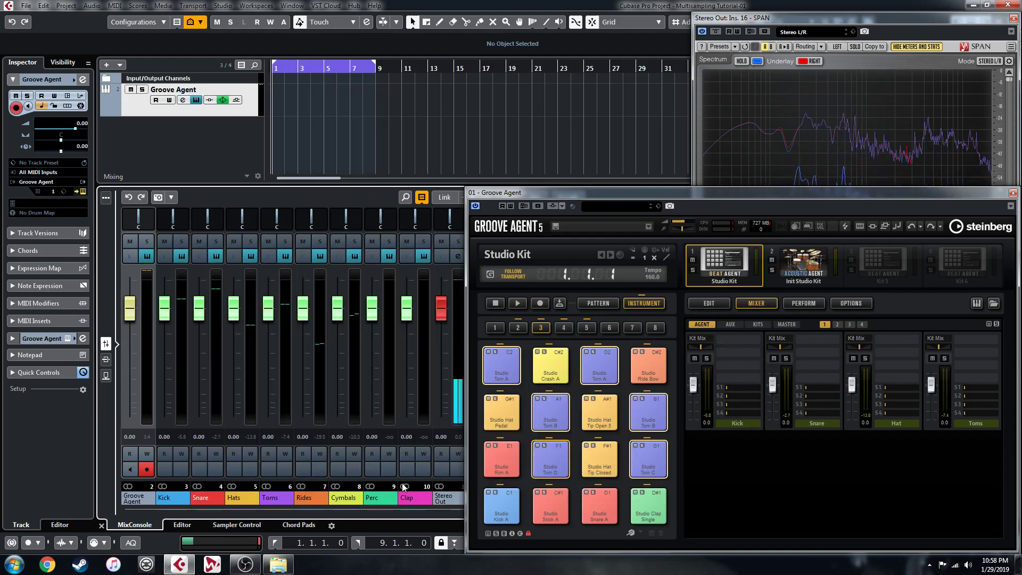
# Route Kick to Out 2, Snare to Out 3, Hat to Out 4 and Toms to Out 5.
pyautogui.click(702, 338)
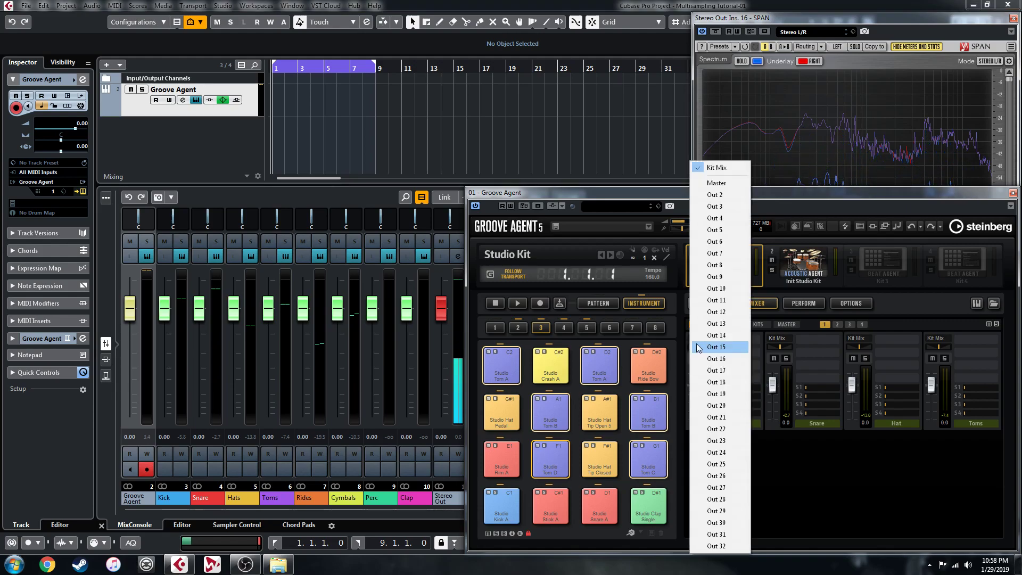
pyautogui.click(720, 195)
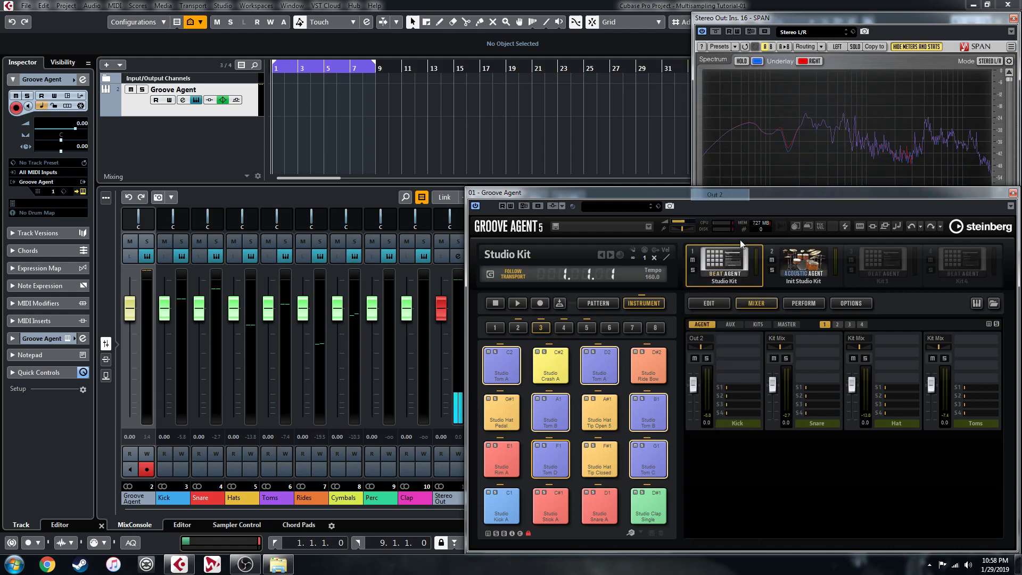
pyautogui.click(782, 337)
pyautogui.click(809, 206)
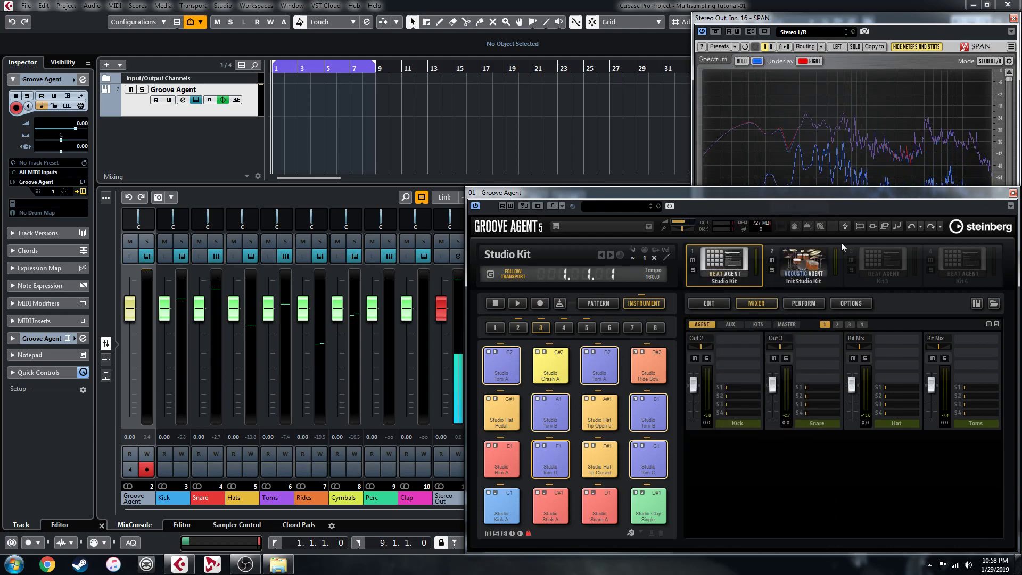
pyautogui.click(863, 337)
pyautogui.click(873, 218)
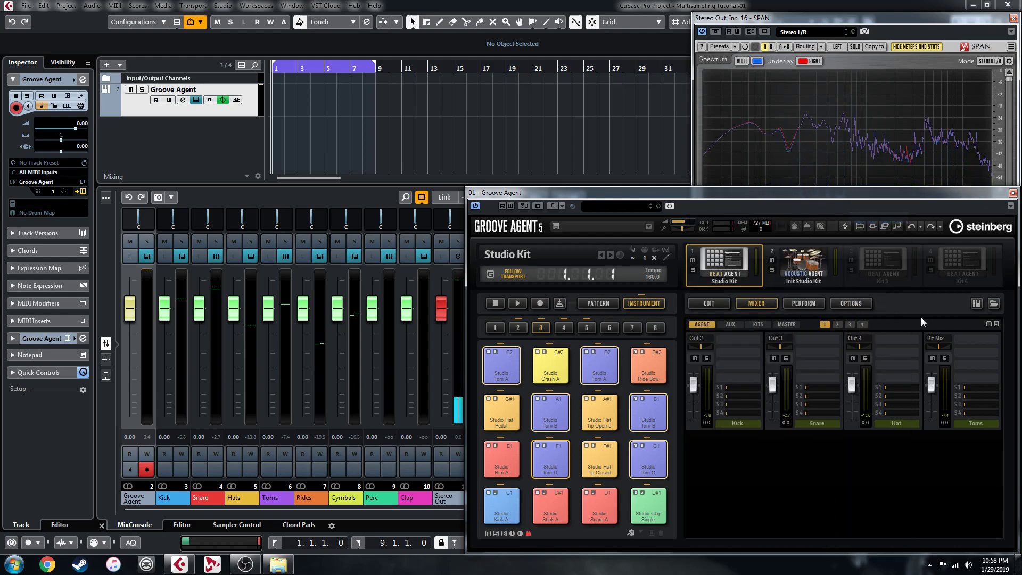
pyautogui.click(934, 338)
pyautogui.click(953, 230)
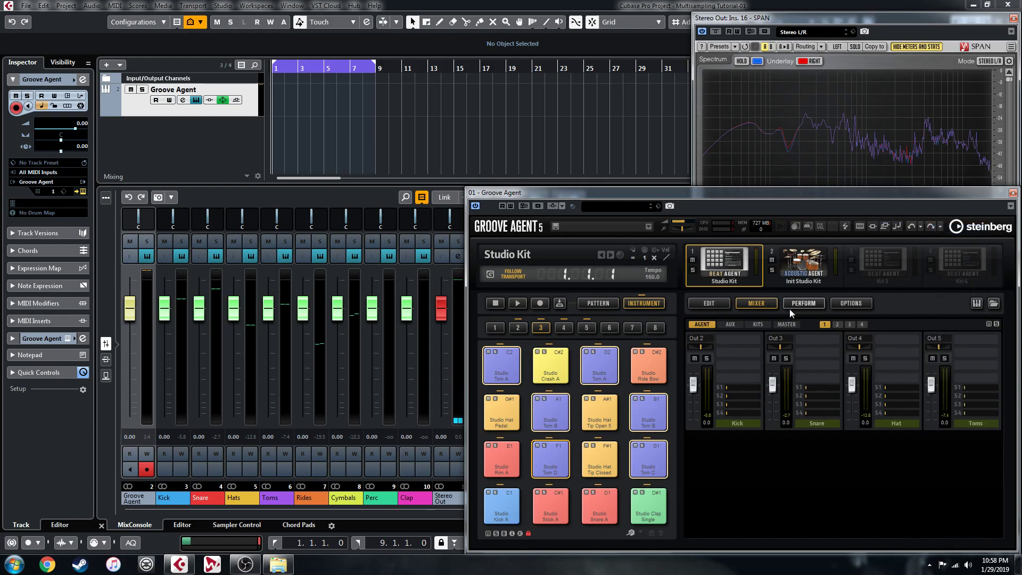
# On the second mixer page, route Cymbals to Out 6, Rides Out 7, Perc Out 8, Clap Out 9.
pyautogui.click(837, 324)
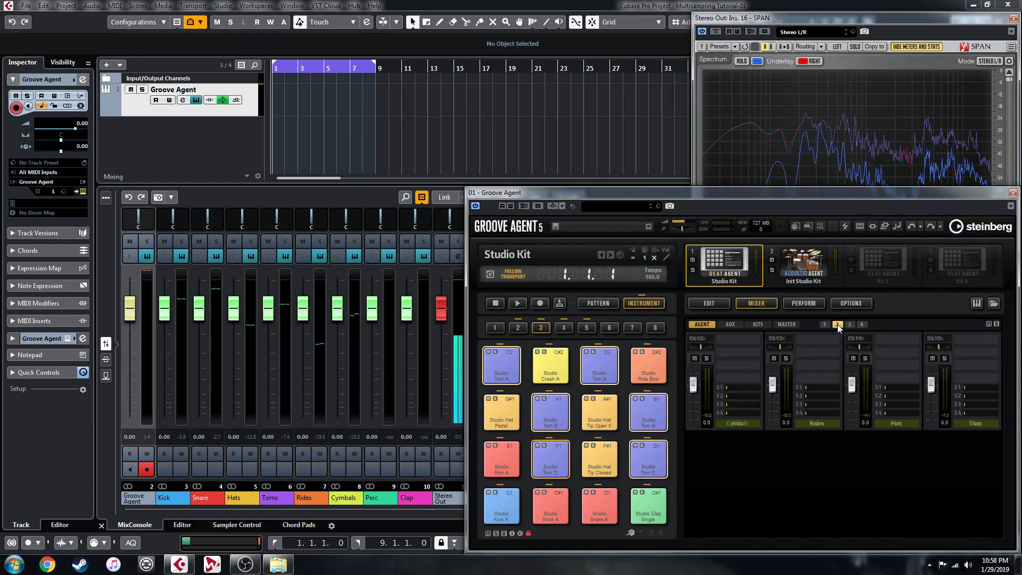
pyautogui.click(699, 339)
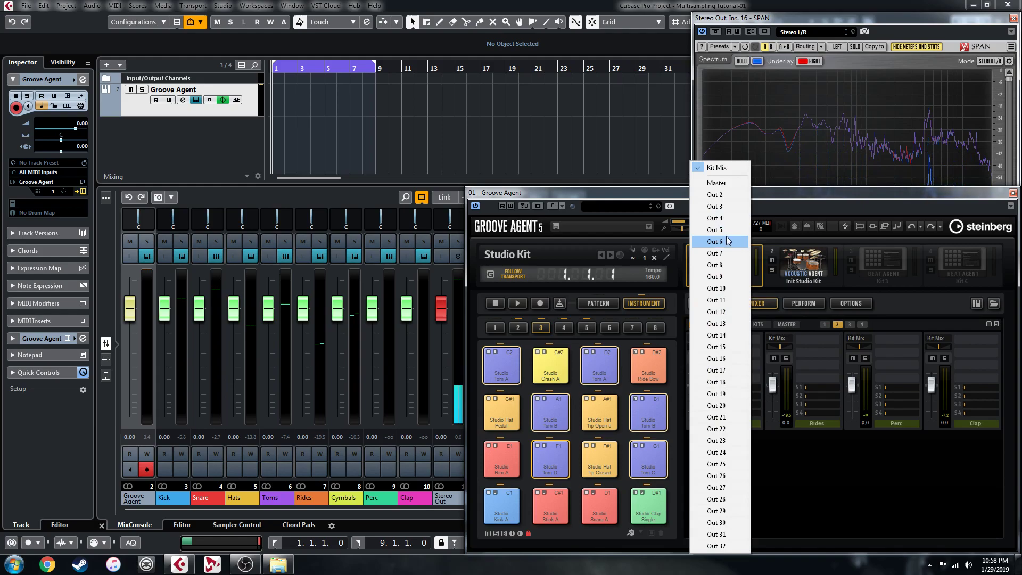
pyautogui.click(725, 241)
pyautogui.click(783, 336)
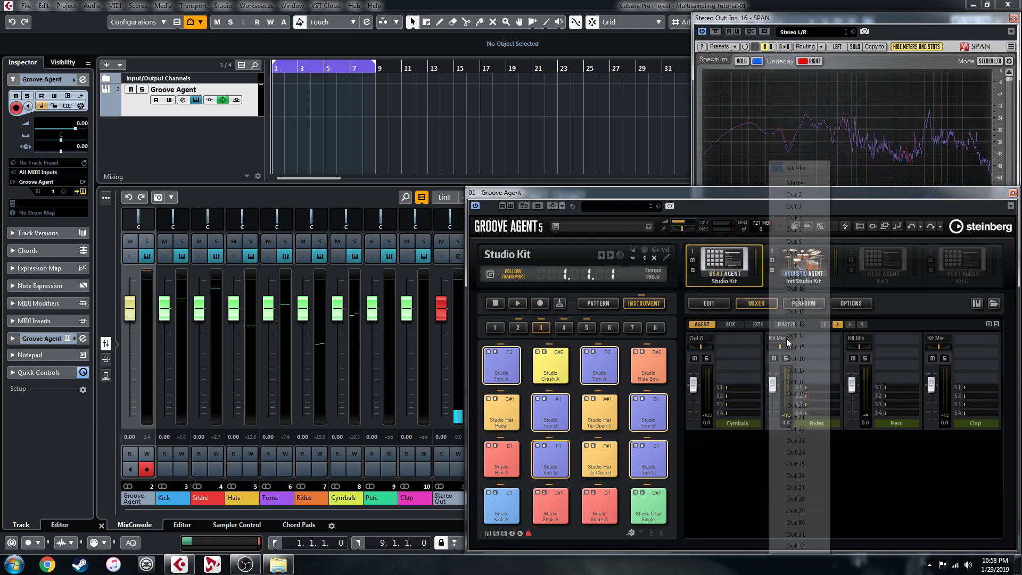
pyautogui.click(813, 257)
pyautogui.click(857, 338)
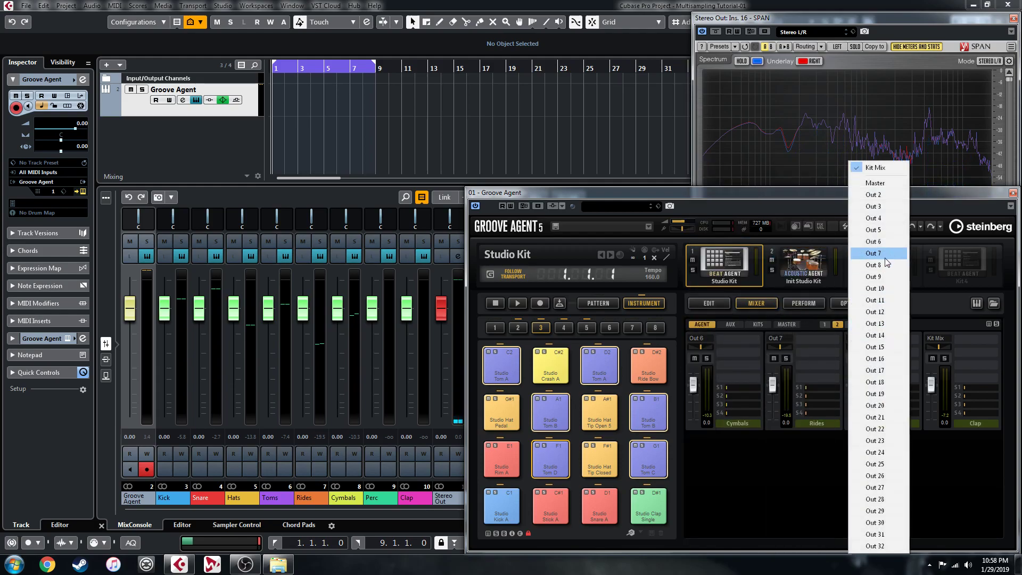
pyautogui.click(883, 263)
pyautogui.click(941, 339)
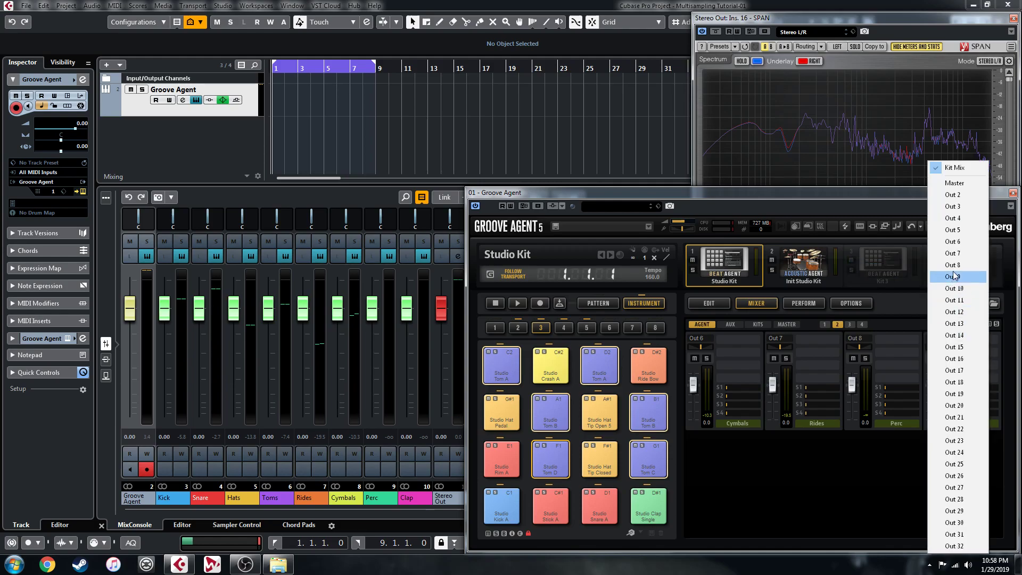
pyautogui.click(939, 284)
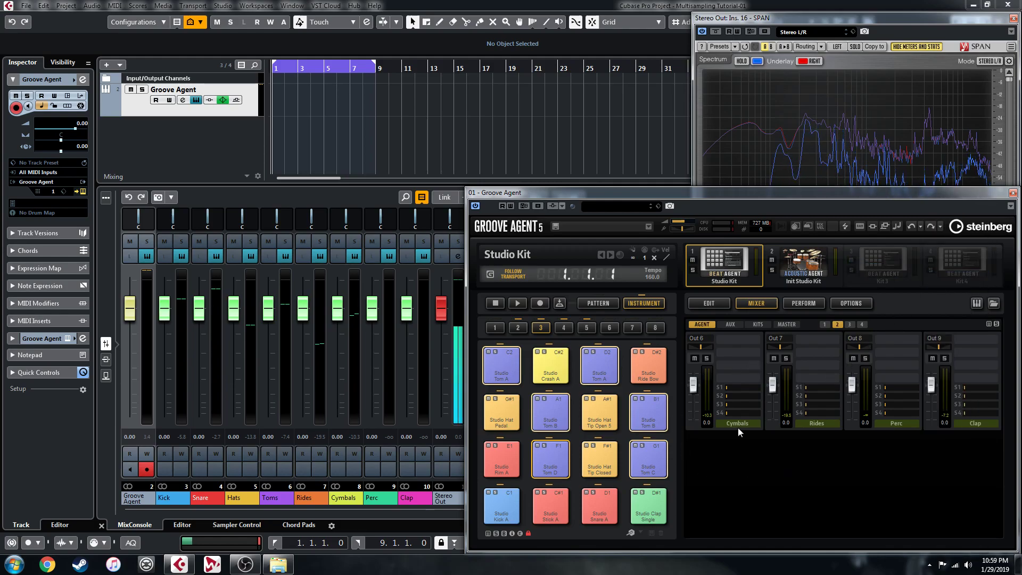
# Raise the Cymbals (Out 6) S1 aux send, then show the AUX FX 1–4 channels.
pyautogui.click(731, 324)
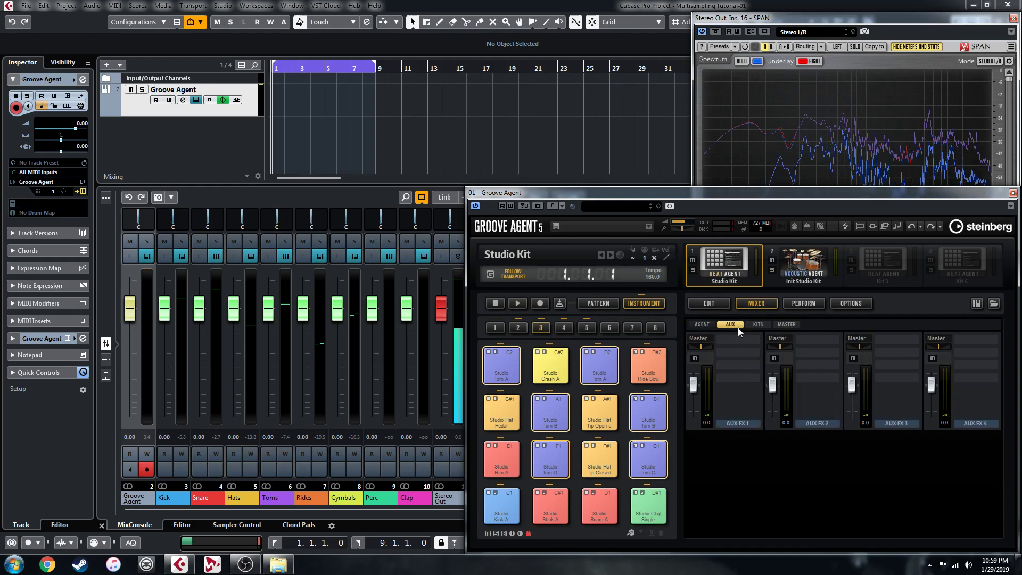
pyautogui.click(703, 325)
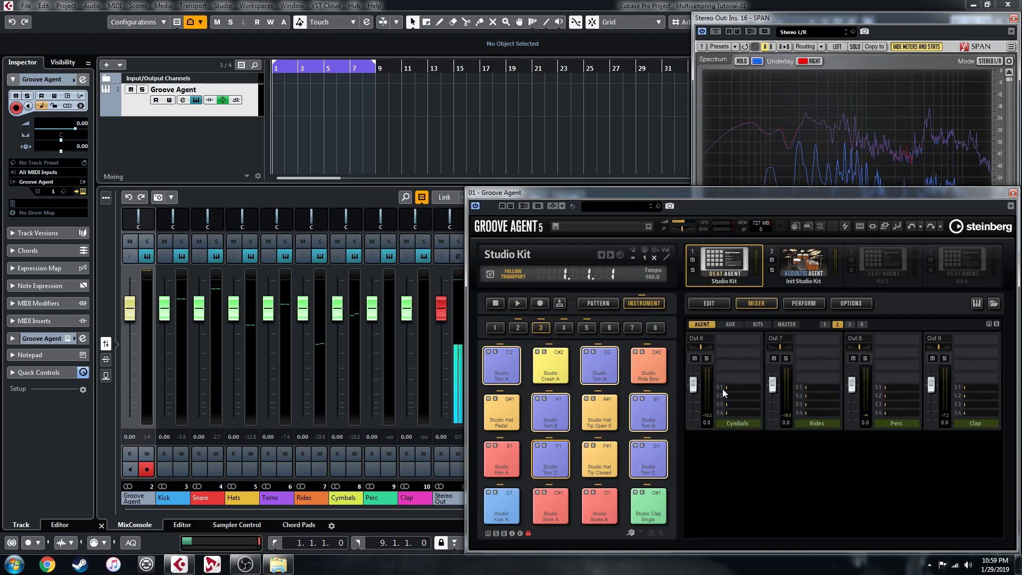
pyautogui.moveTo(727, 390); pyautogui.dragTo(737, 391)
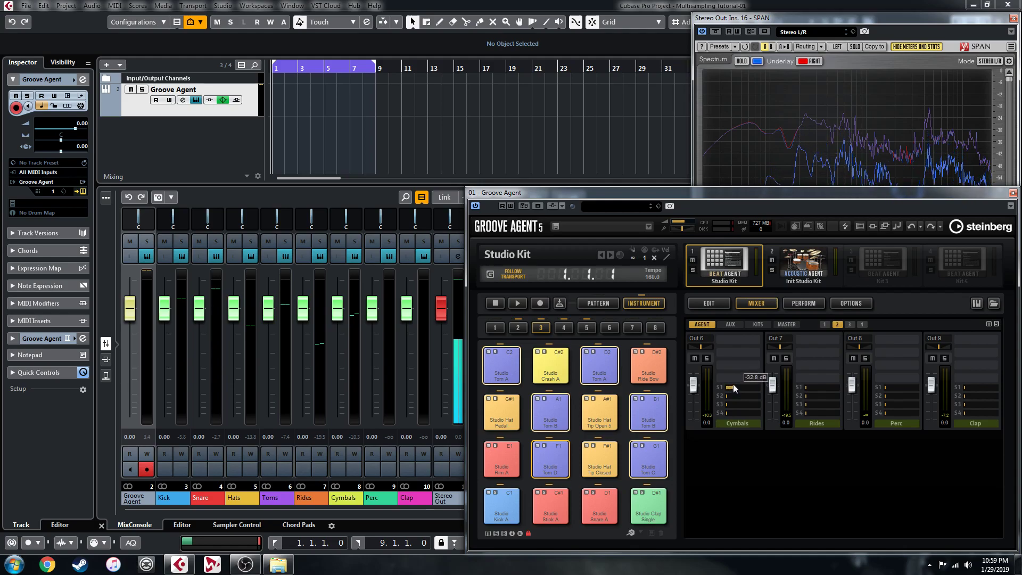
pyautogui.click(729, 324)
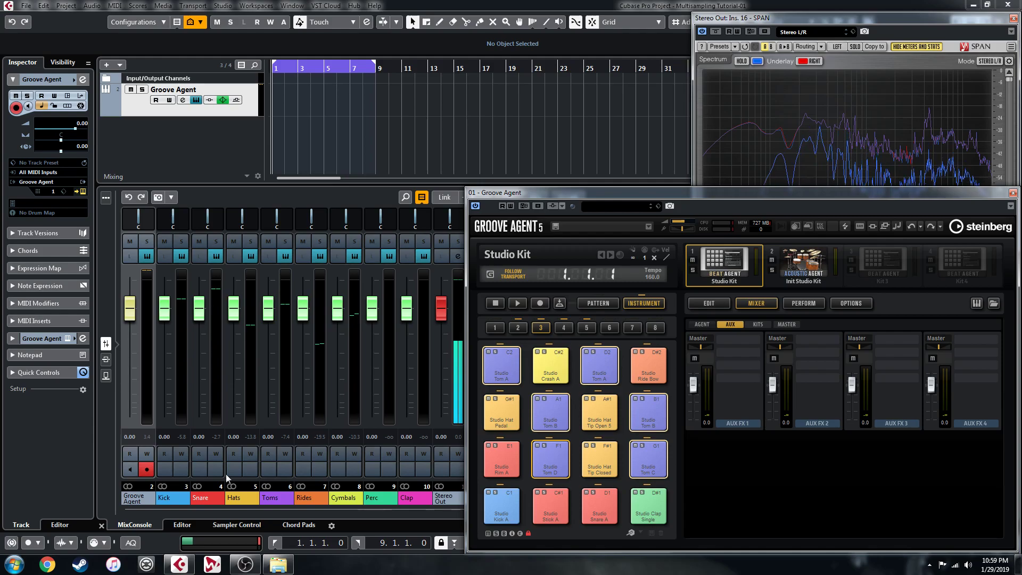
# Group the Kick through Clap channels into a new stereo group channel named 'Drum Bus'.
pyautogui.click(181, 421)
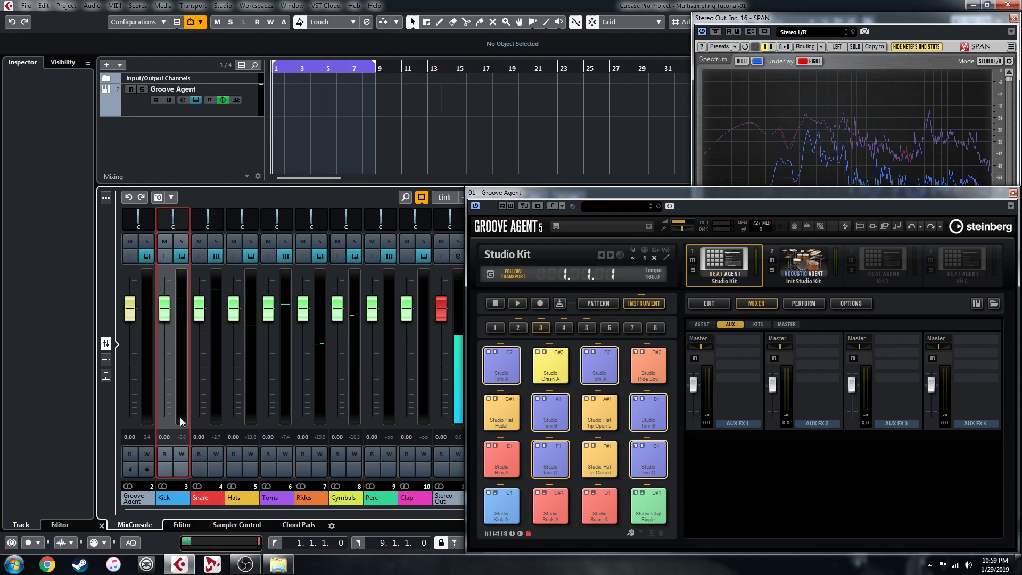
pyautogui.click(424, 414)
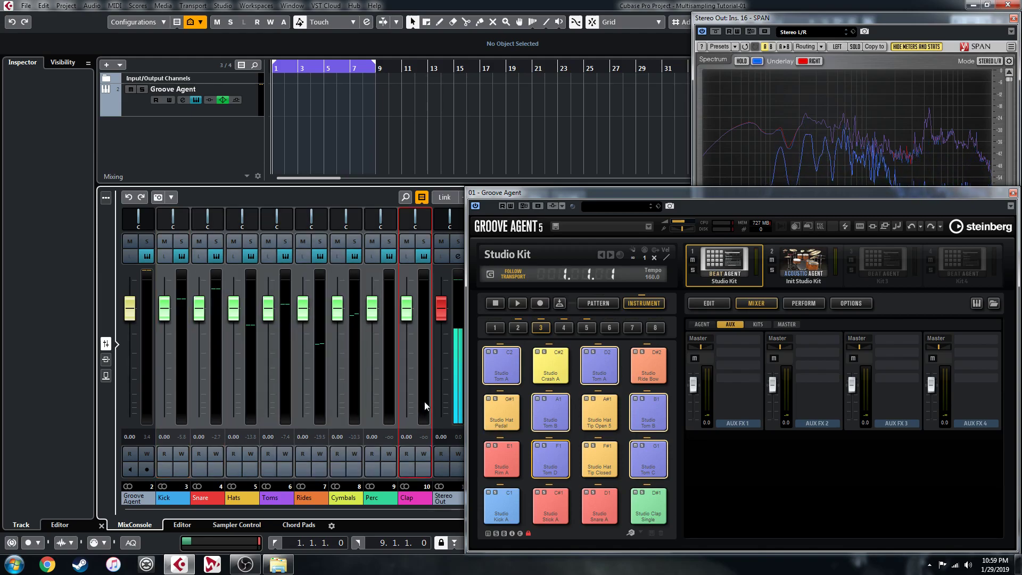
pyautogui.rightClick(424, 401)
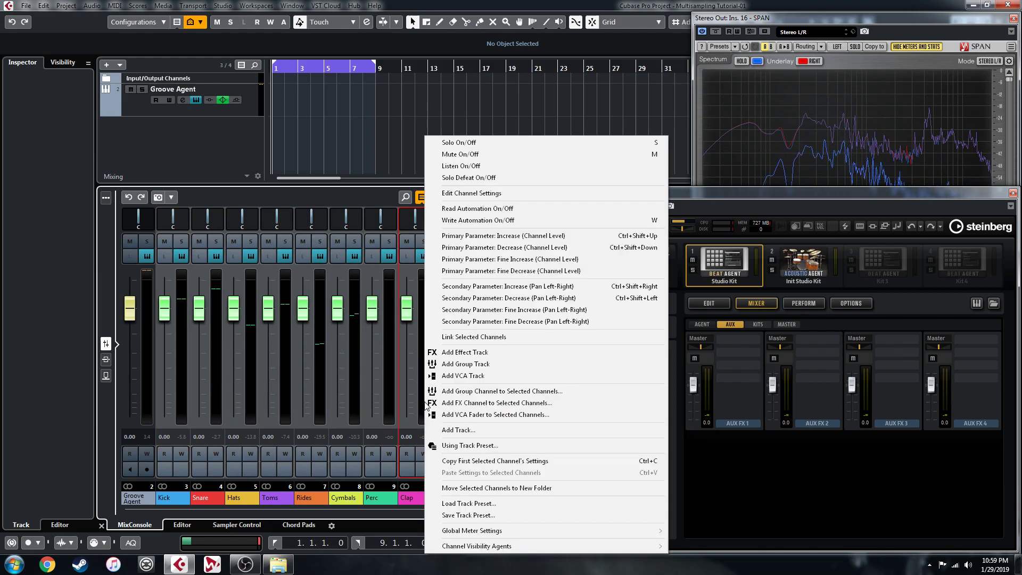
pyautogui.click(508, 391)
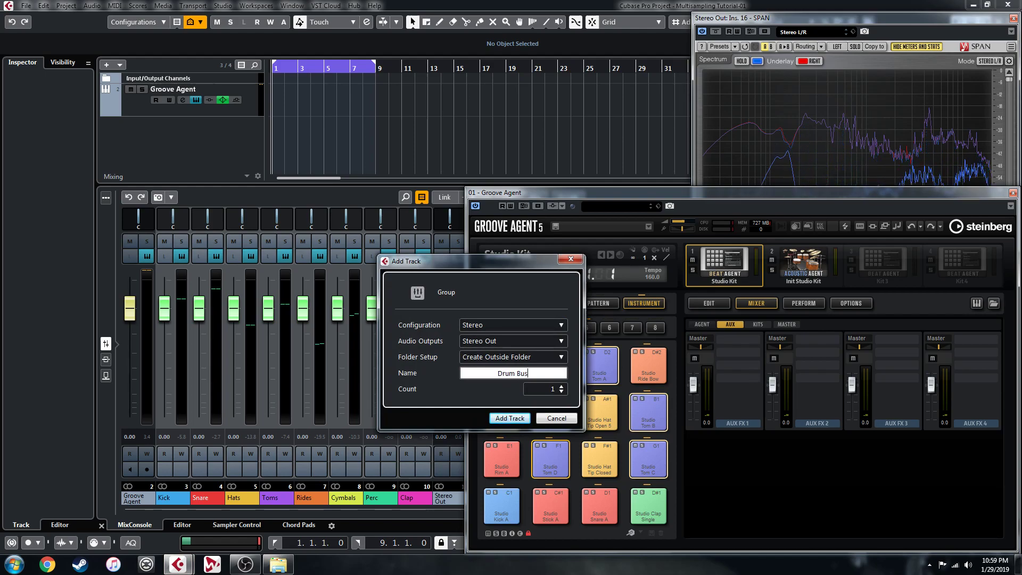
pyautogui.press('Return')
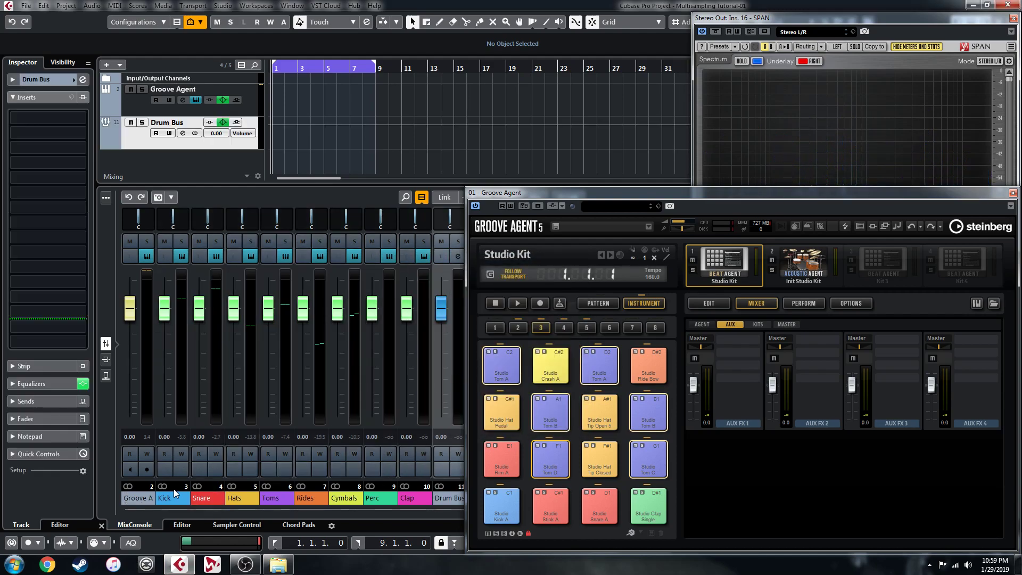
pyautogui.click(168, 500)
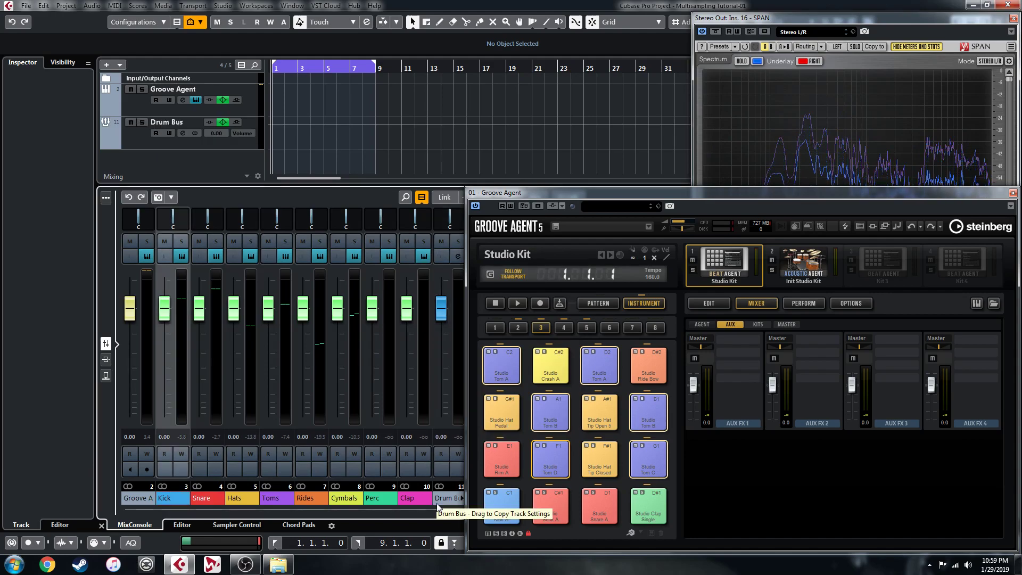
pyautogui.click(423, 502)
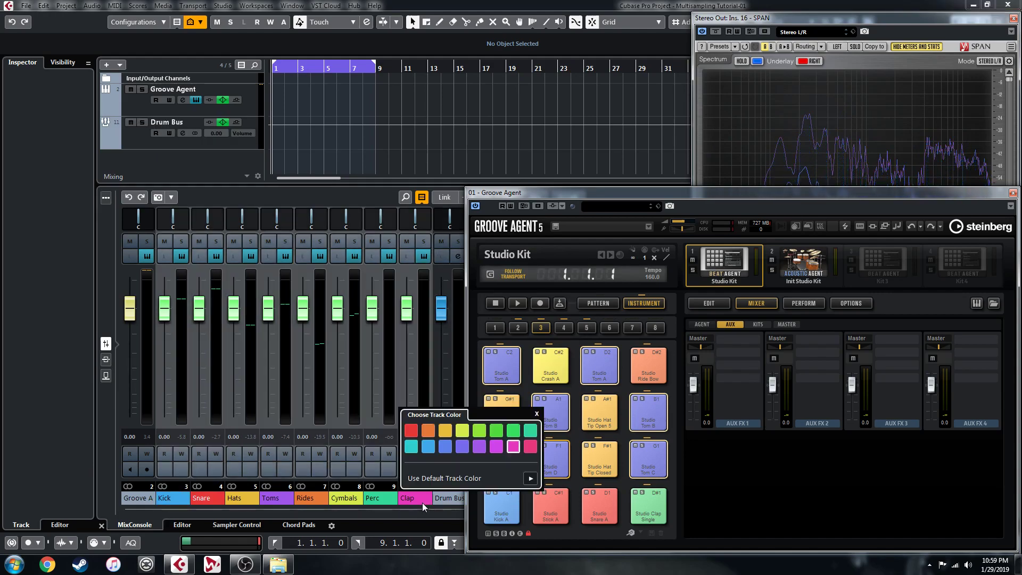
# Add a REVelation FX channel named 'Reverb Send' for Kick through Clap, moving Groove Agent aside.
pyautogui.click(413, 378)
pyautogui.rightClick(422, 372)
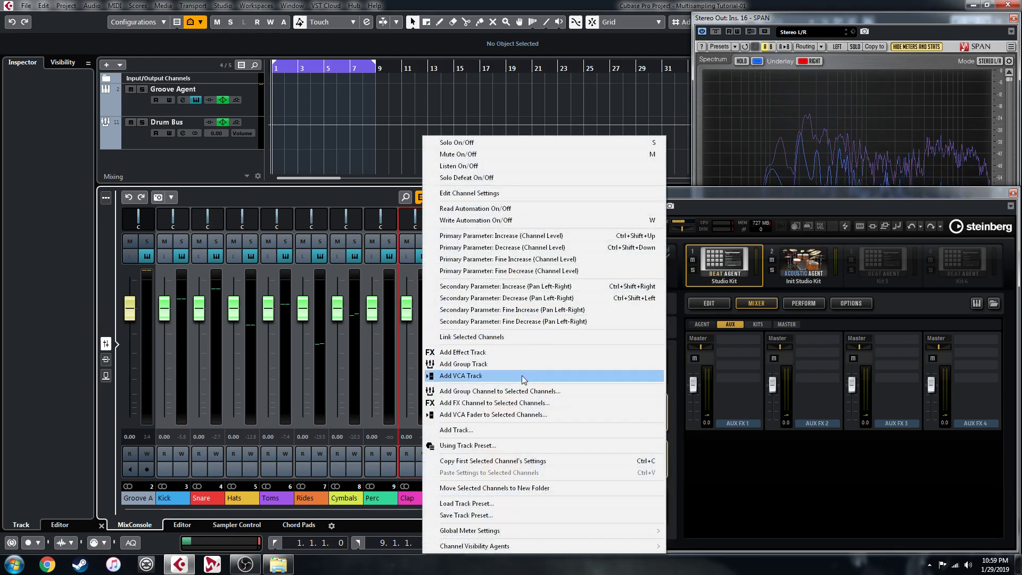
pyautogui.click(514, 404)
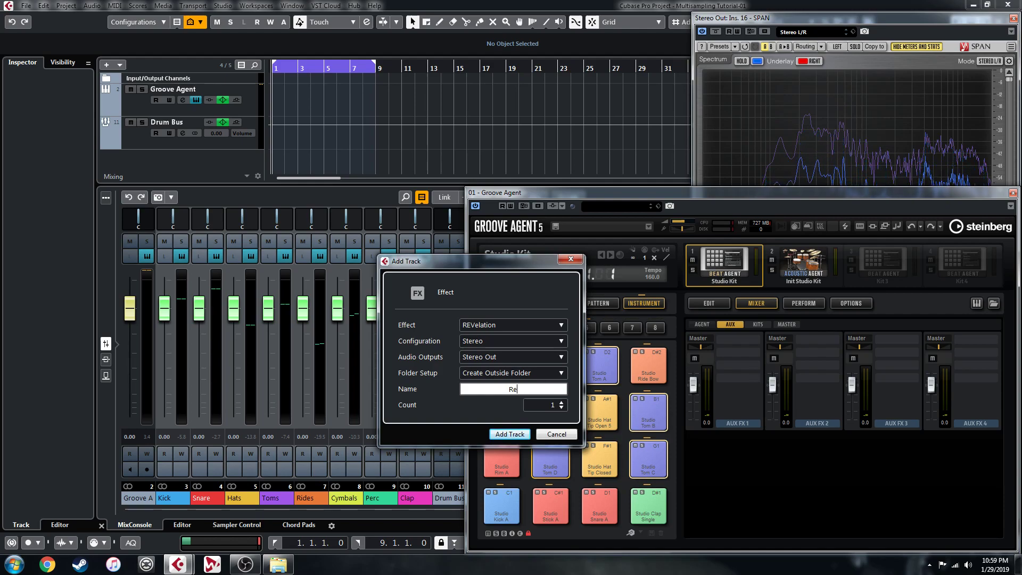
pyautogui.write('Reverb Send')
pyautogui.press('Return')
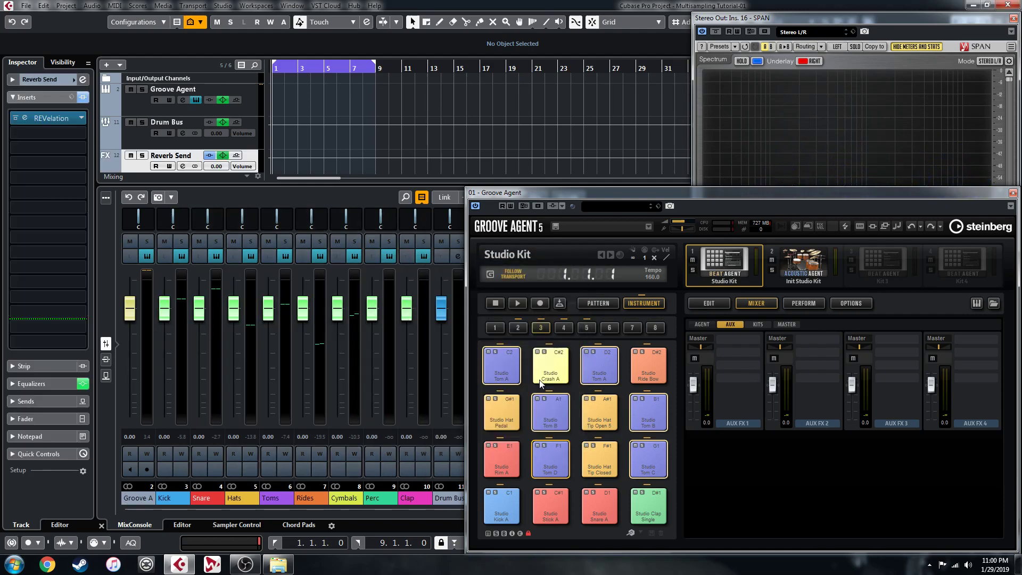
pyautogui.moveTo(606, 191); pyautogui.dragTo(724, 190)
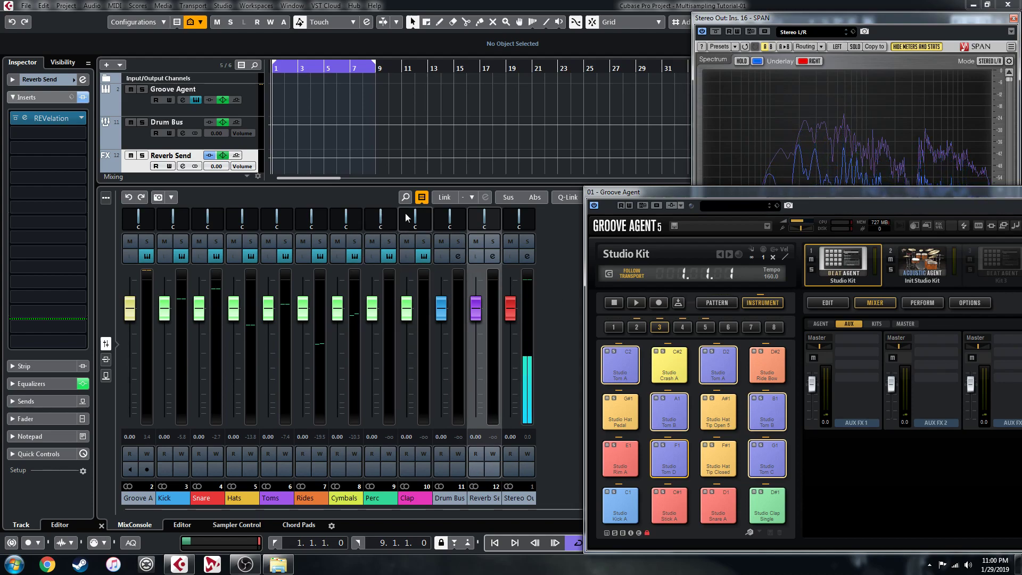
# Show the send slots on all channels and turn on temporary linking of selected channels.
pyautogui.click(110, 376)
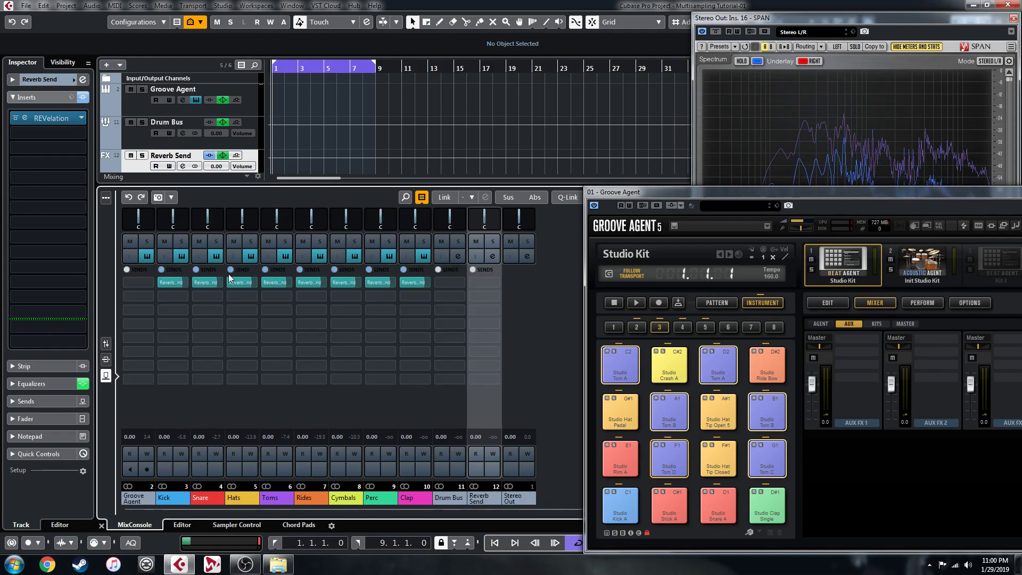
pyautogui.moveTo(246, 284)
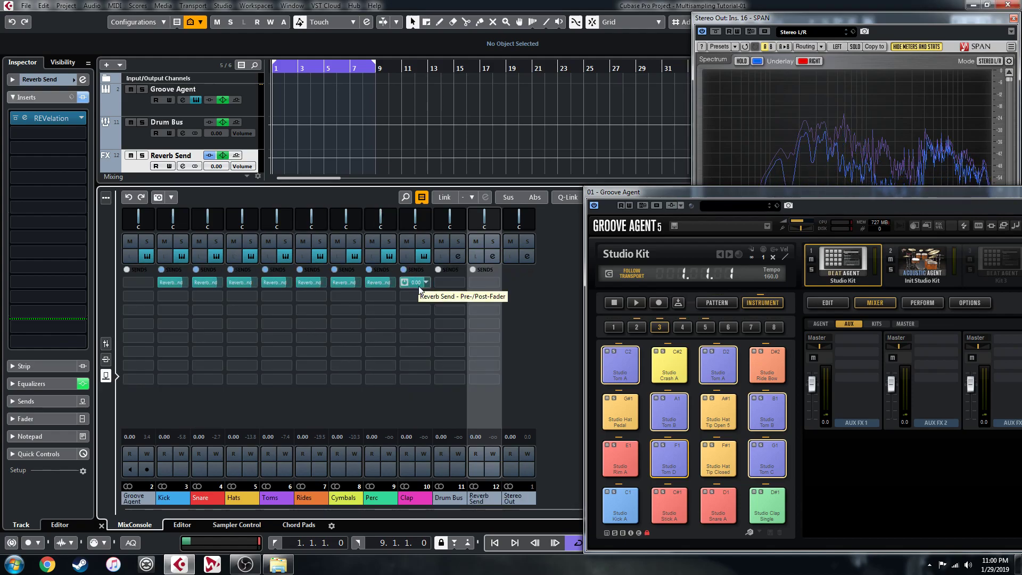
pyautogui.click(445, 198)
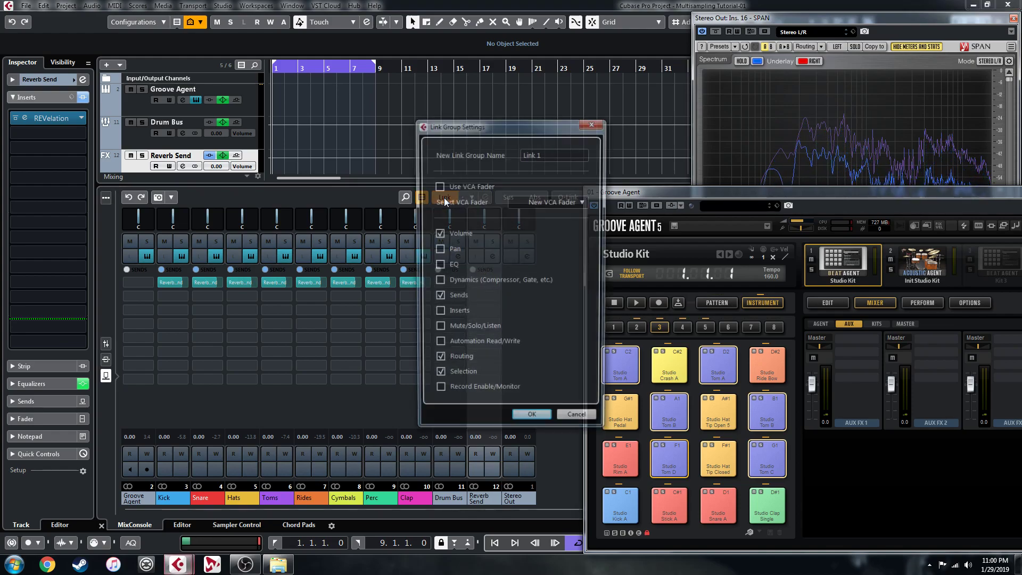
pyautogui.click(579, 423)
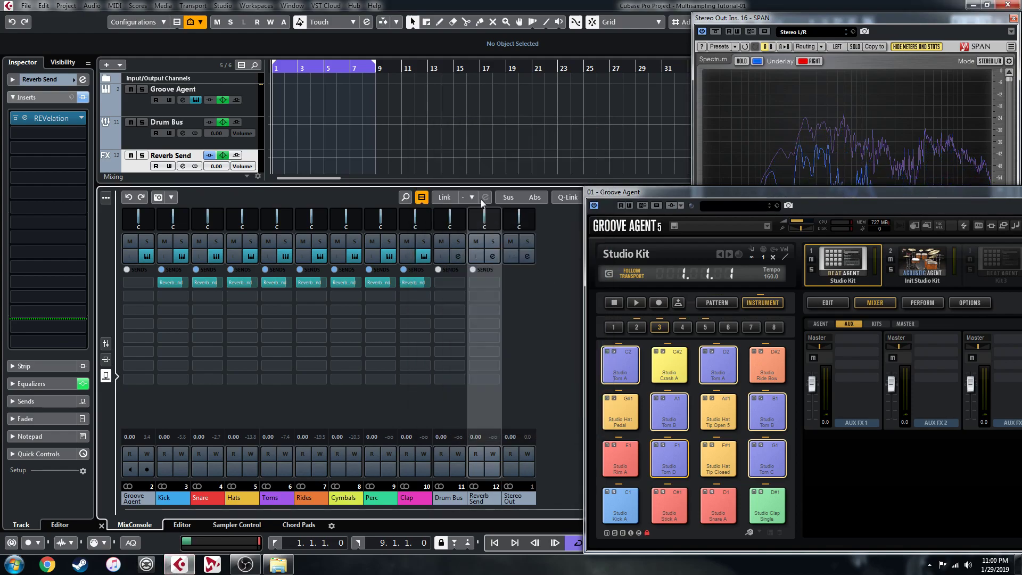
pyautogui.click(565, 197)
# Add a Reverb Send send to Kick through Clap at once, then bring Groove Agent fully into view.
pyautogui.click(168, 502)
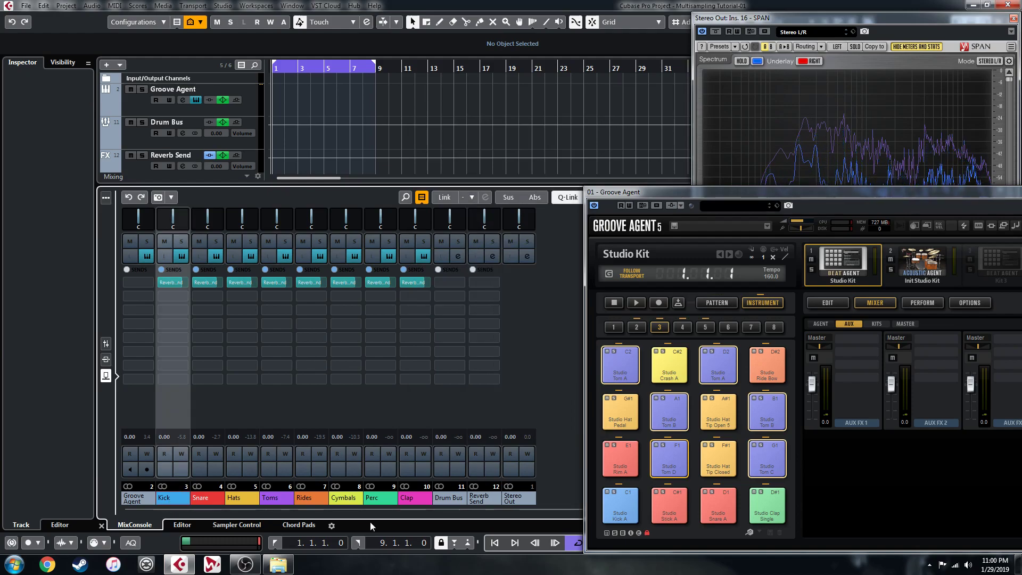
pyautogui.keyDown('shift'); pyautogui.click(414, 500); pyautogui.keyUp('shift')
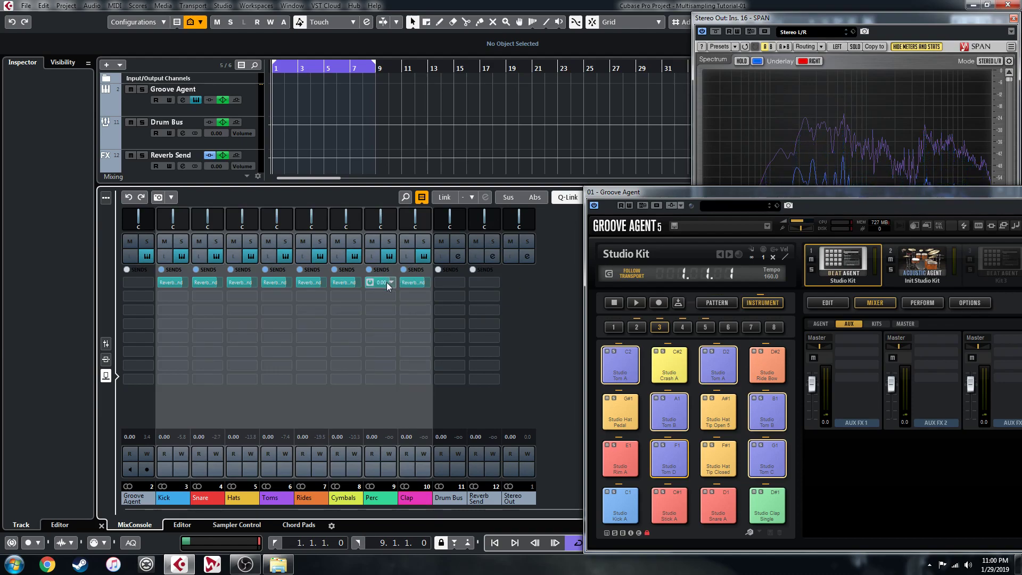
pyautogui.click(371, 282)
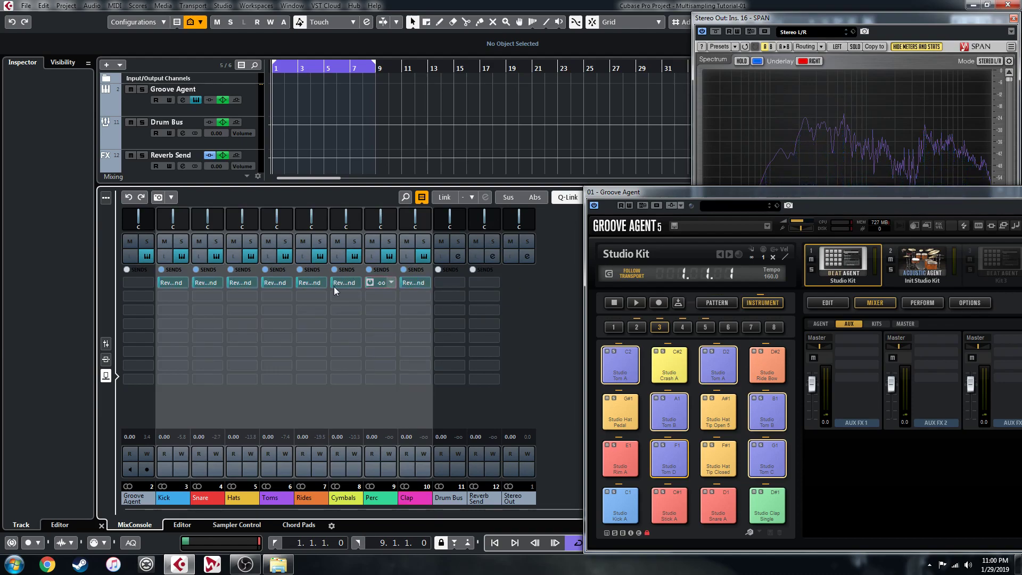
pyautogui.click(568, 196)
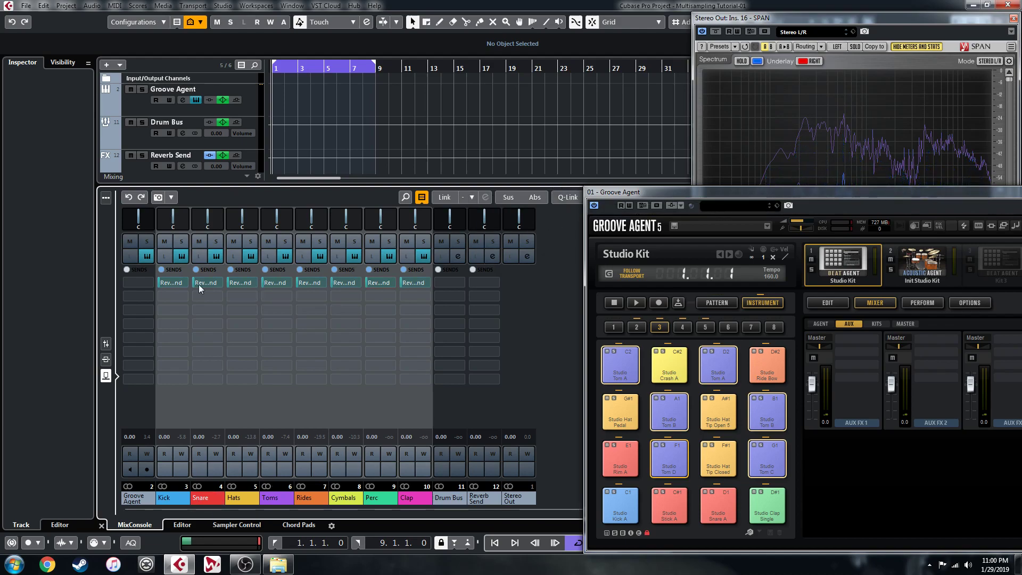
pyautogui.click(565, 197)
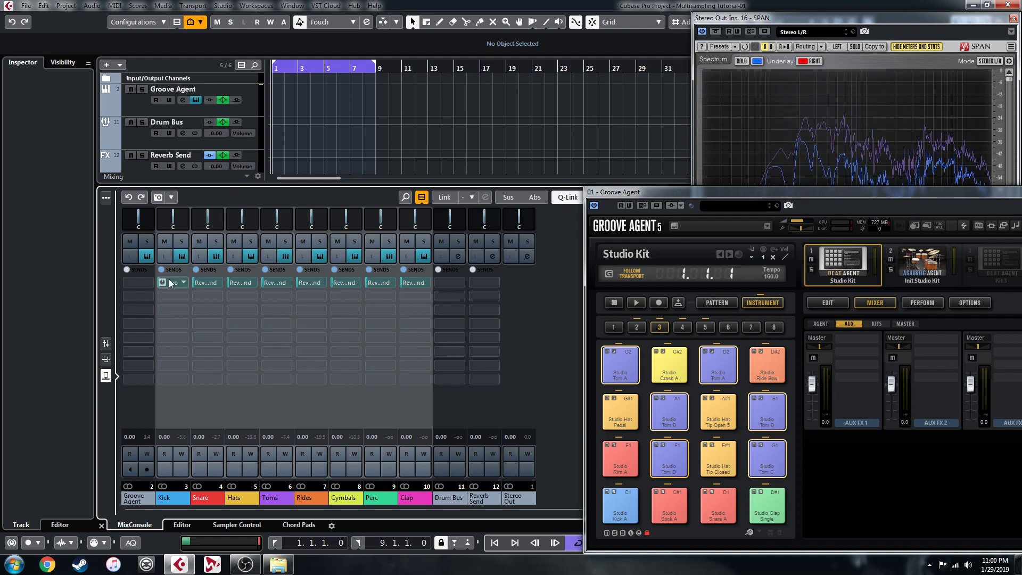
pyautogui.click(567, 197)
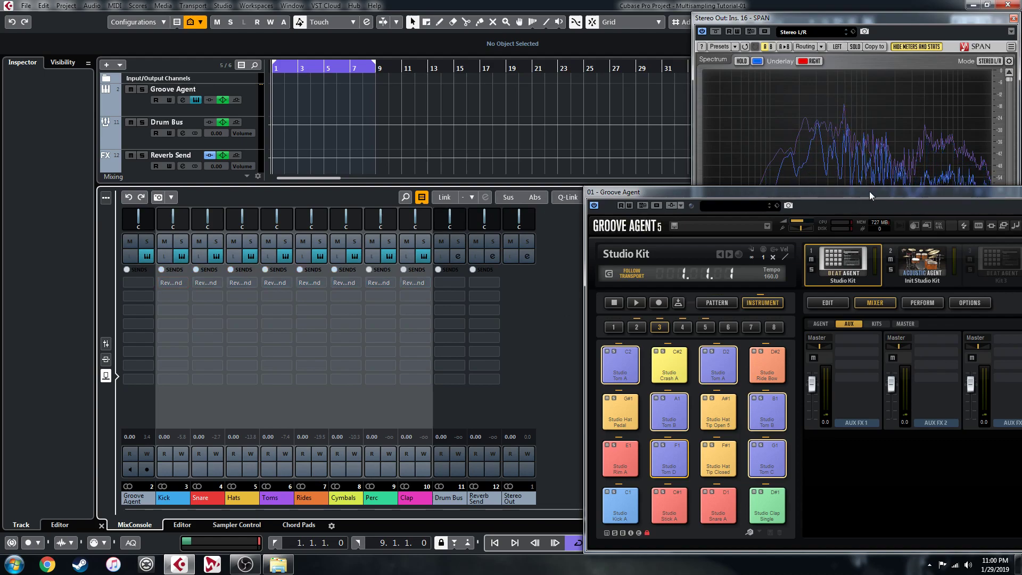
pyautogui.moveTo(869, 191); pyautogui.dragTo(753, 191)
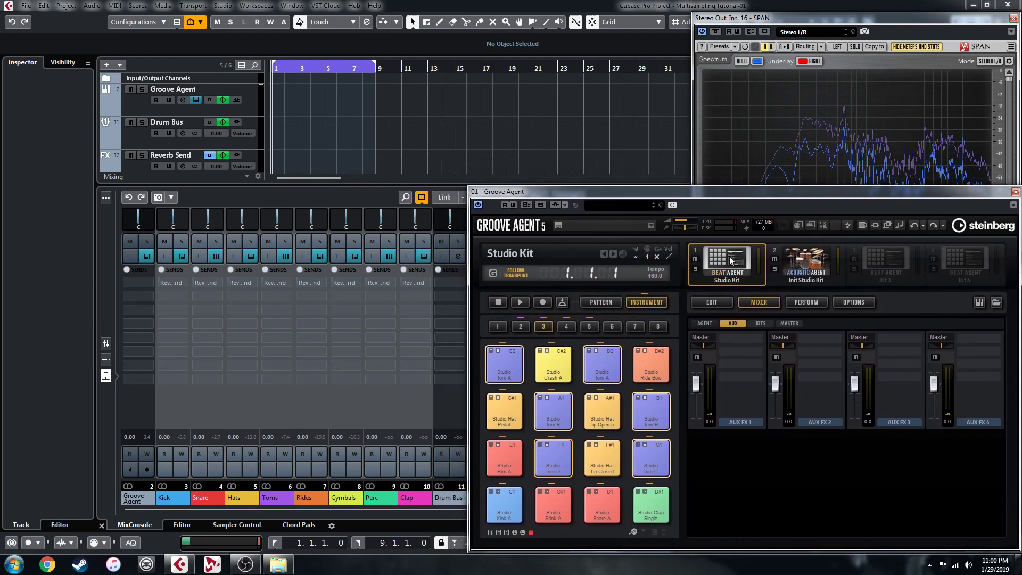
# Mute kit slot 2, load the Funk 04 - 145 style onto a pattern pad, and start playback.
pyautogui.click(774, 259)
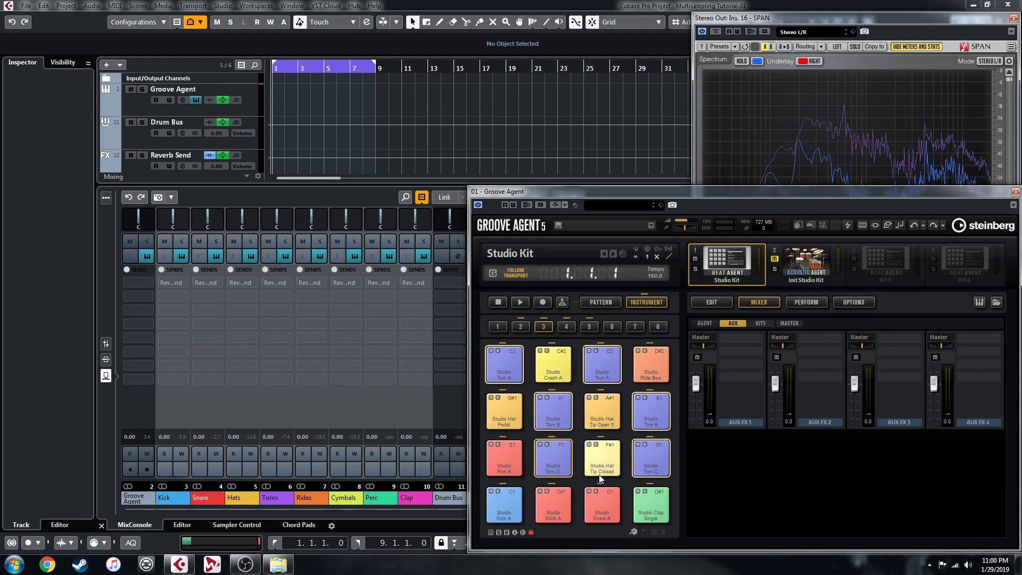
pyautogui.click(601, 302)
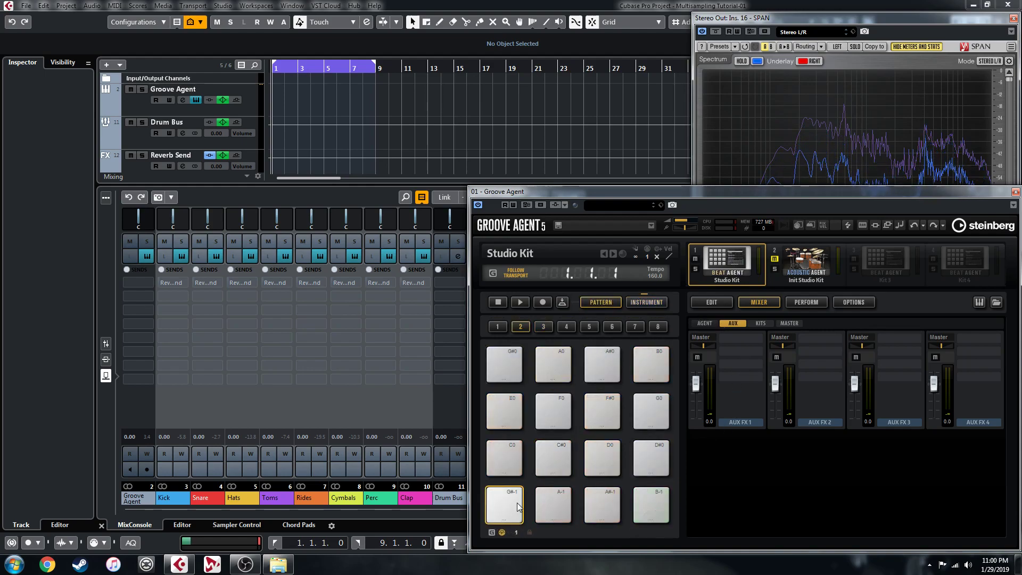
pyautogui.click(712, 302)
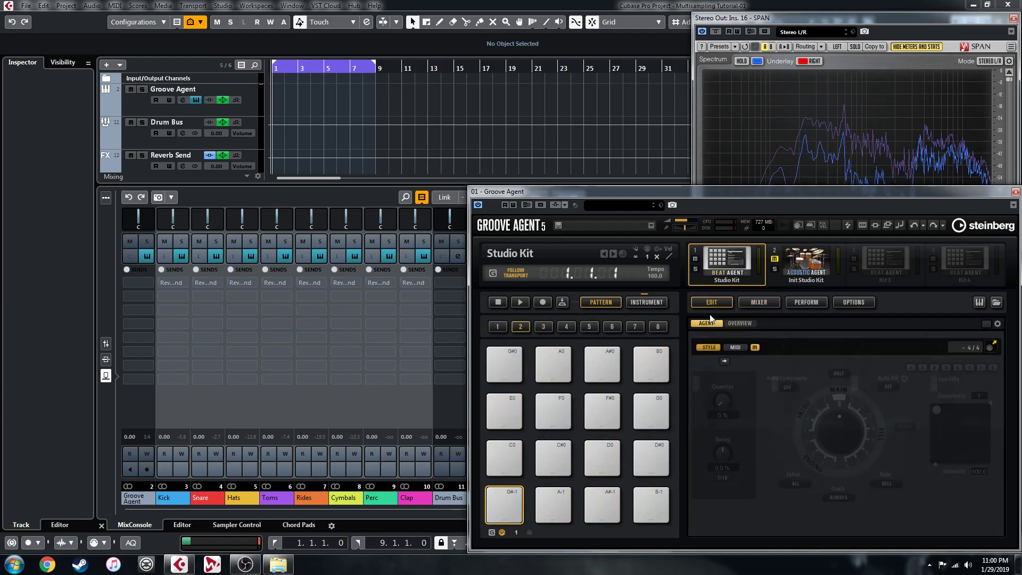
pyautogui.click(823, 349)
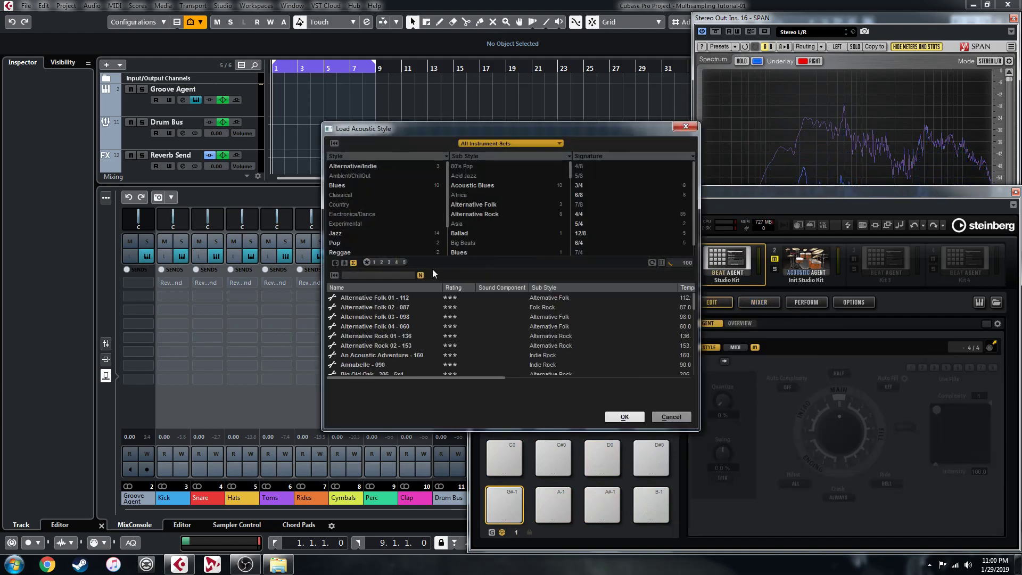
pyautogui.doubleClick(359, 345)
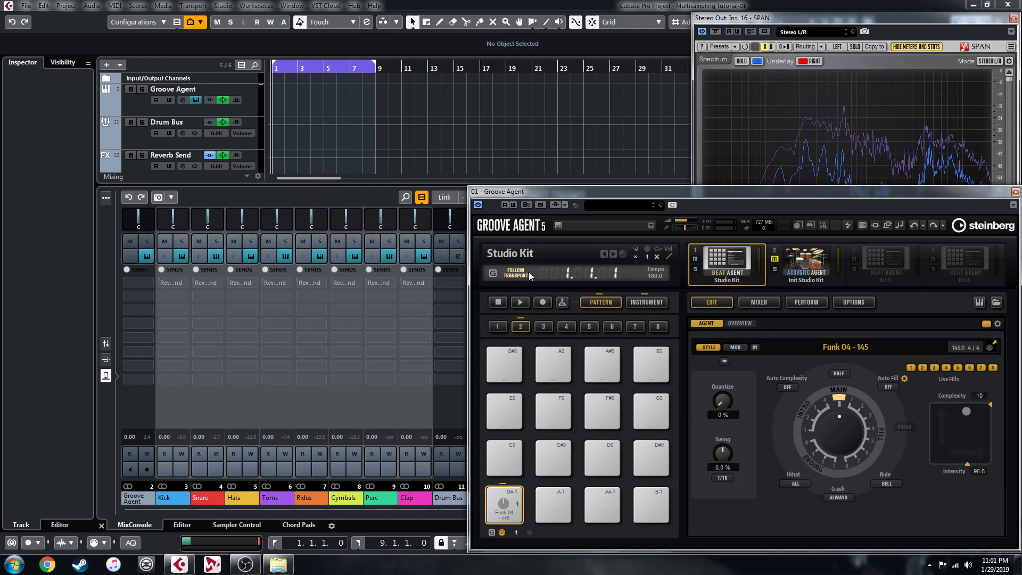
pyautogui.press('space')
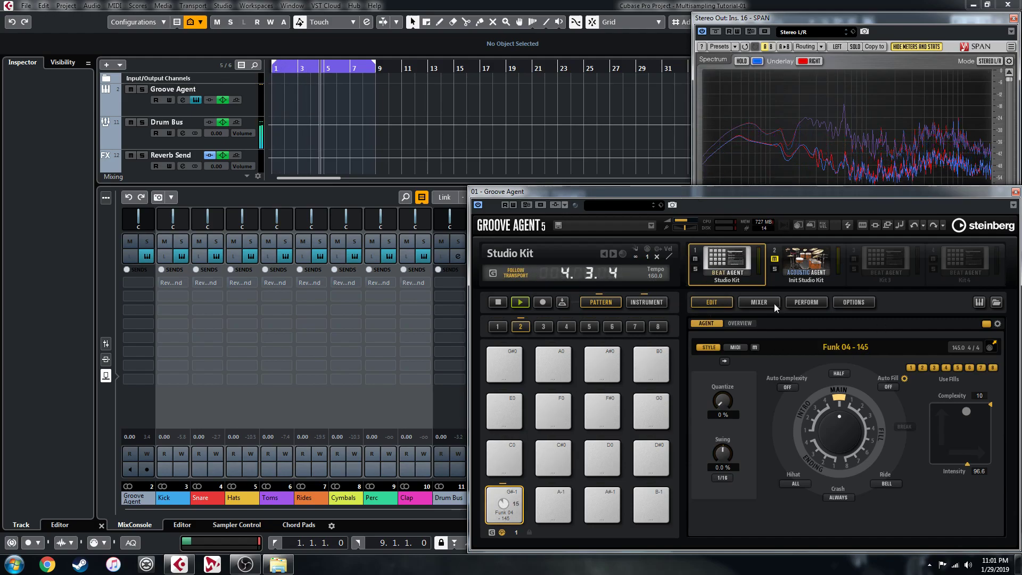
# In fader view, set Hats -10.5 dB, Cymbals -5.80, Rides -6.09, Perc -1.59, then stop playback.
pyautogui.click(106, 344)
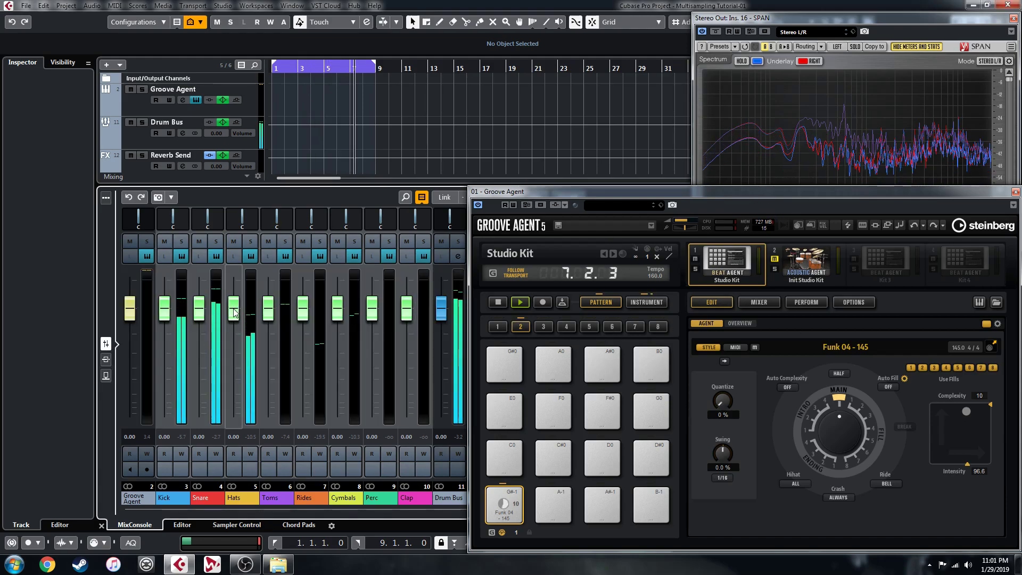
pyautogui.moveTo(232, 314); pyautogui.dragTo(238, 365)
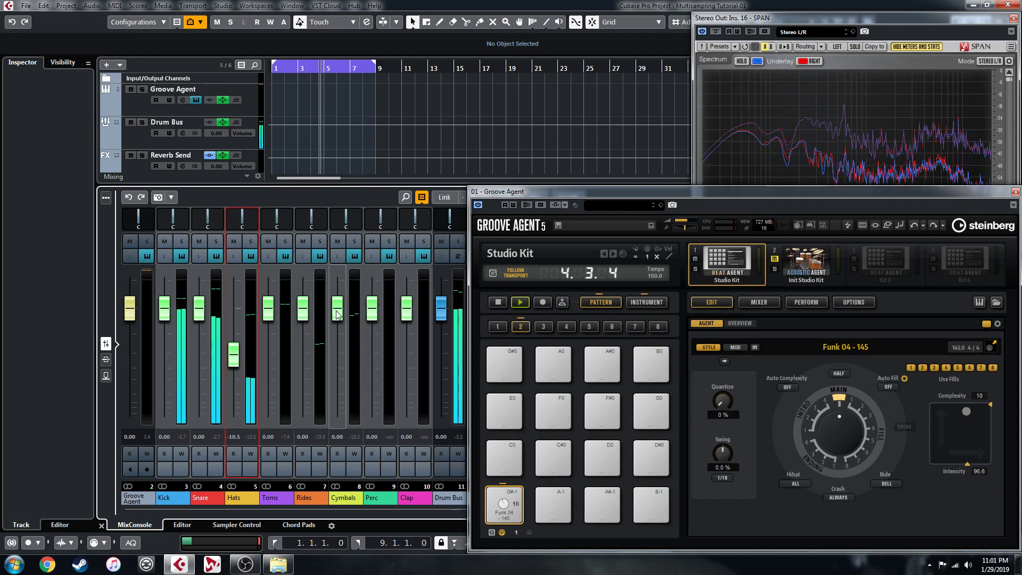
pyautogui.moveTo(337, 309); pyautogui.dragTo(339, 343)
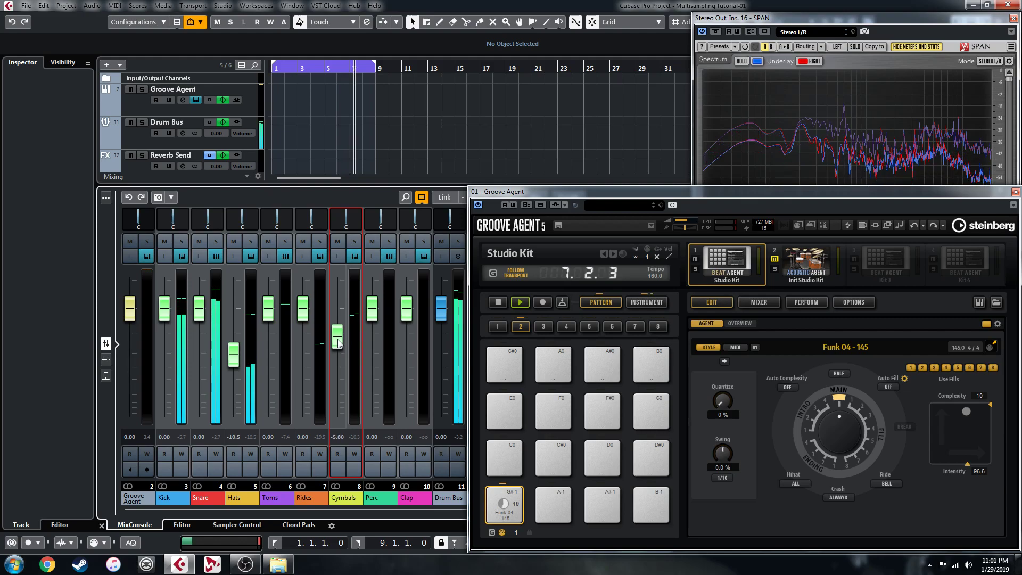
pyautogui.moveTo(302, 314); pyautogui.dragTo(304, 341)
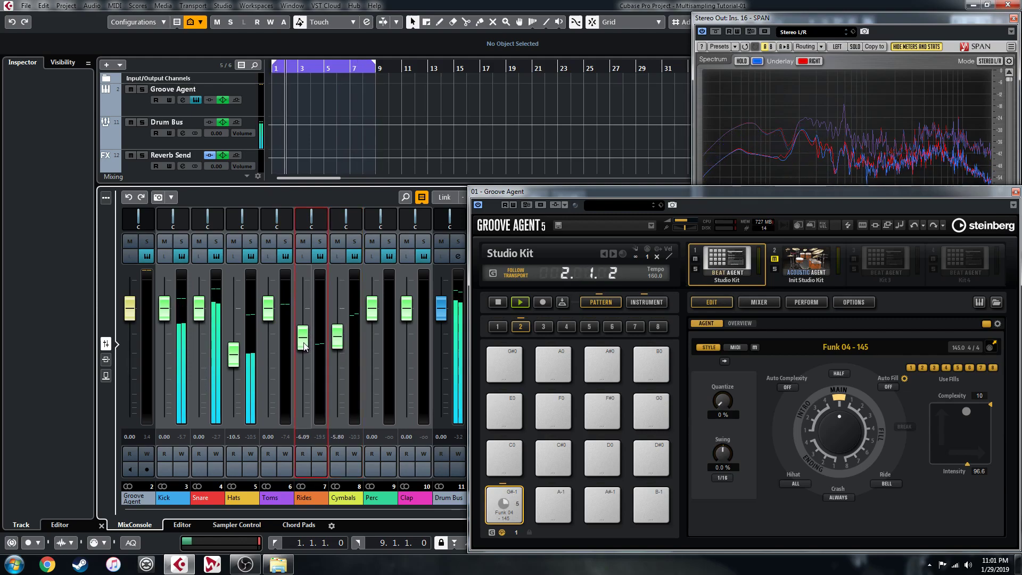
pyautogui.moveTo(369, 319); pyautogui.dragTo(375, 330)
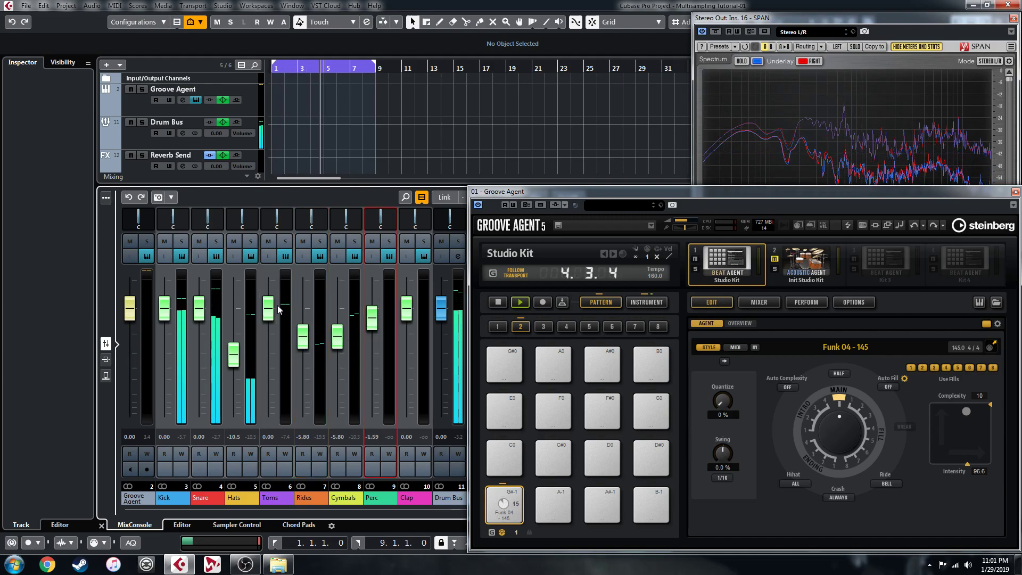
pyautogui.press('space')
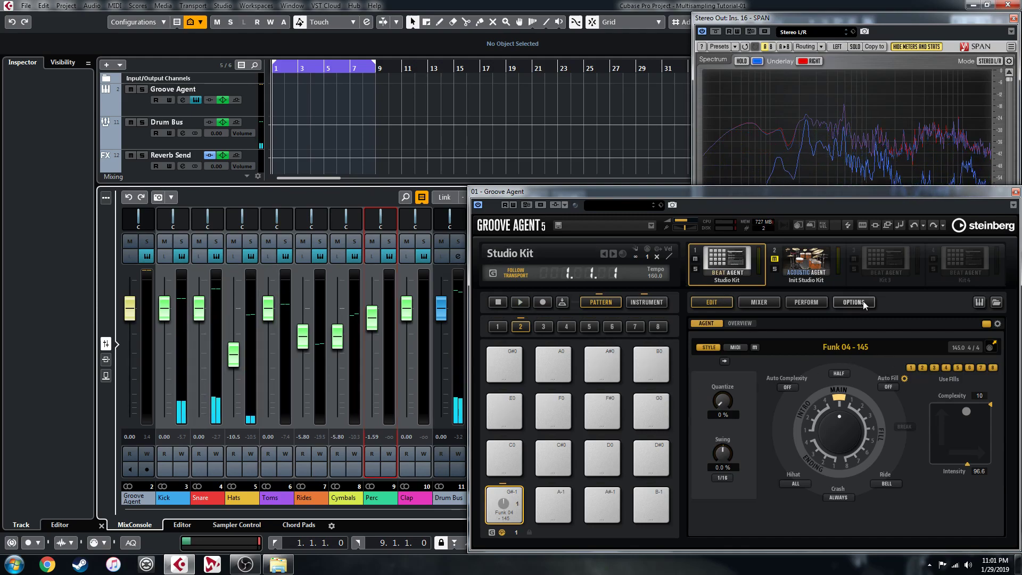
# While playing, set the funk pattern to Complexity 14 and Intensity 95.5, then stop.
pyautogui.press('space')
pyautogui.click(978, 414)
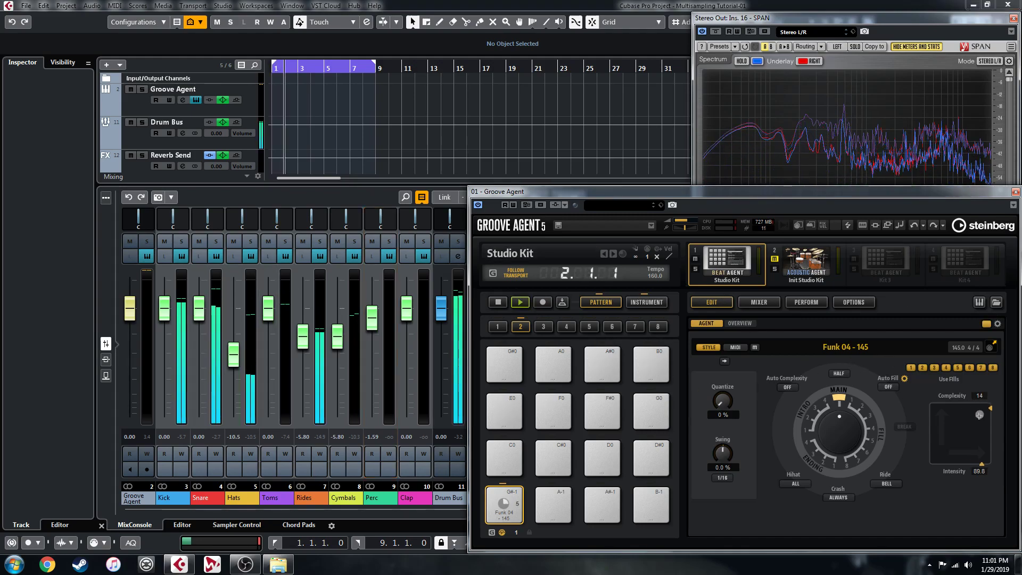
pyautogui.moveTo(979, 414); pyautogui.dragTo(980, 412)
pyautogui.press('space')
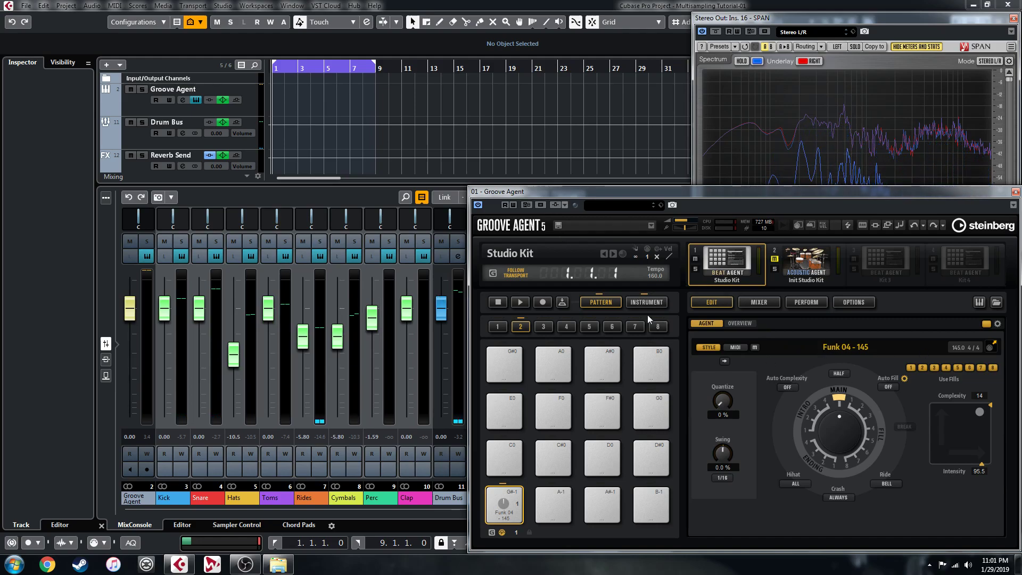
# Switch pads back to instruments, audition the kit, select Studio Kick A and open the kick browser.
pyautogui.click(647, 301)
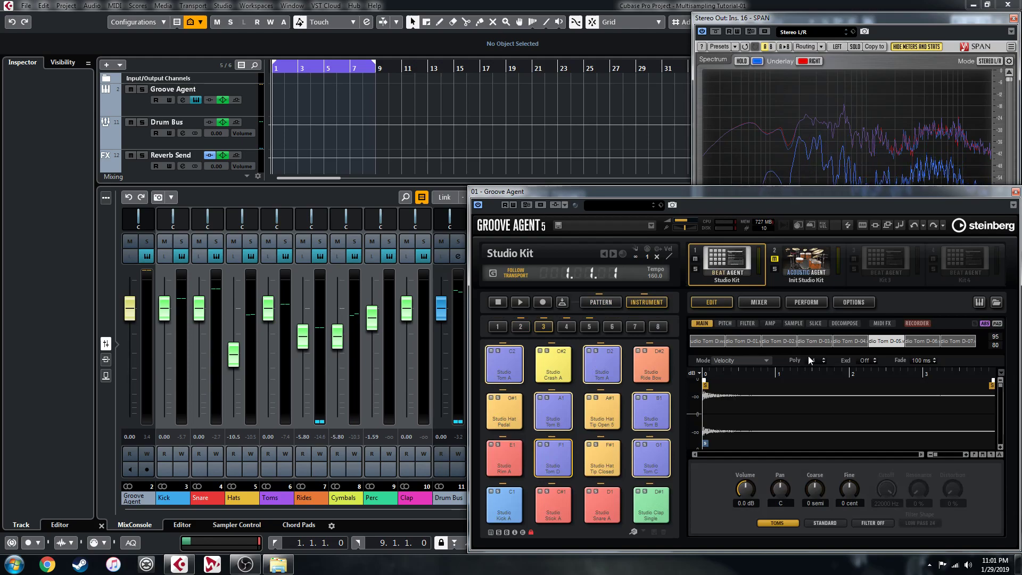
pyautogui.press('space')
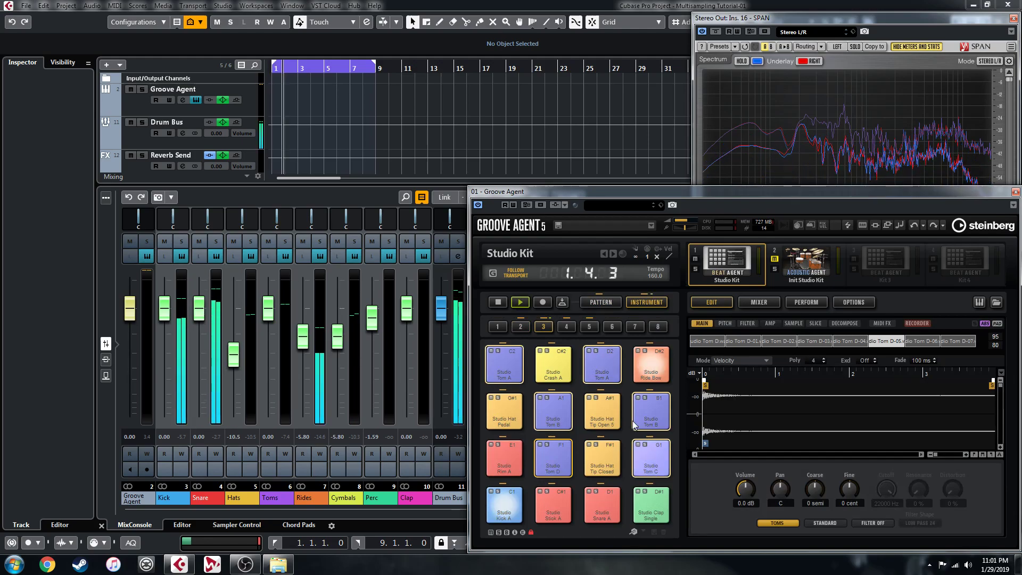
pyautogui.press('space')
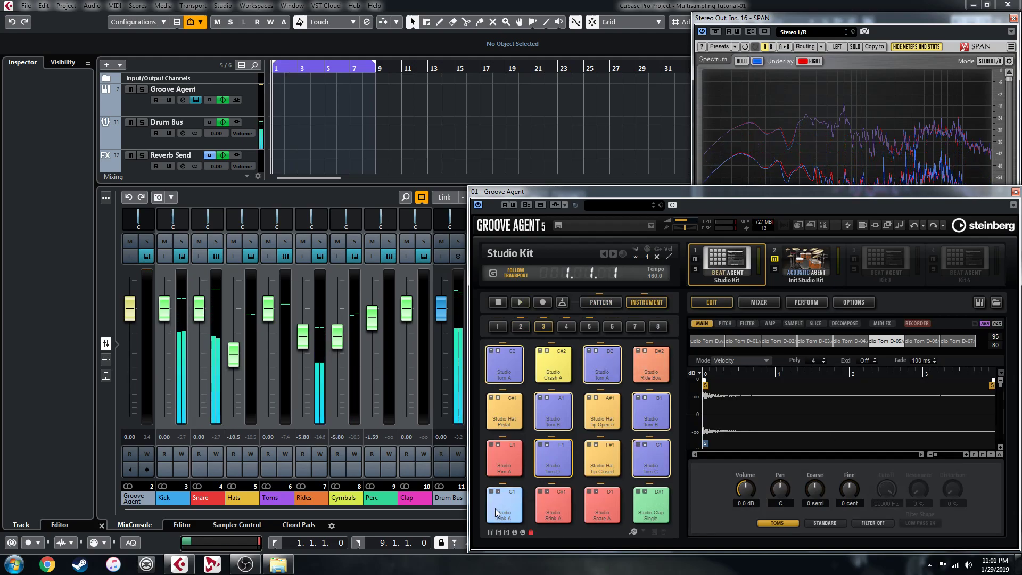
pyautogui.click(509, 499)
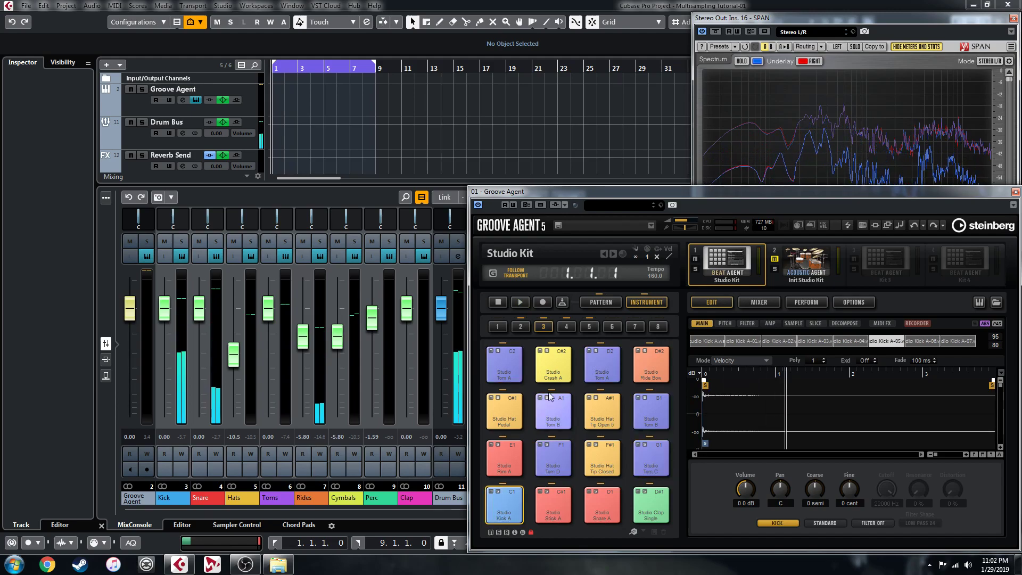
pyautogui.click(996, 302)
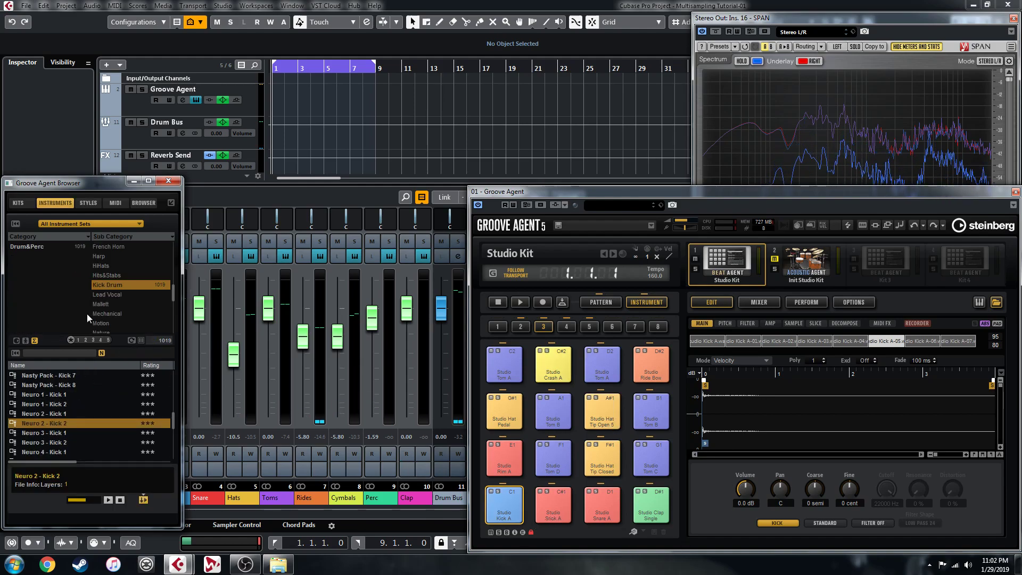
# Filter to acoustic kicks, audition Songwriters Kick A and B, and load Vintage Kick A.
pyautogui.click(25, 340)
pyautogui.moveTo(174, 388); pyautogui.dragTo(173, 465)
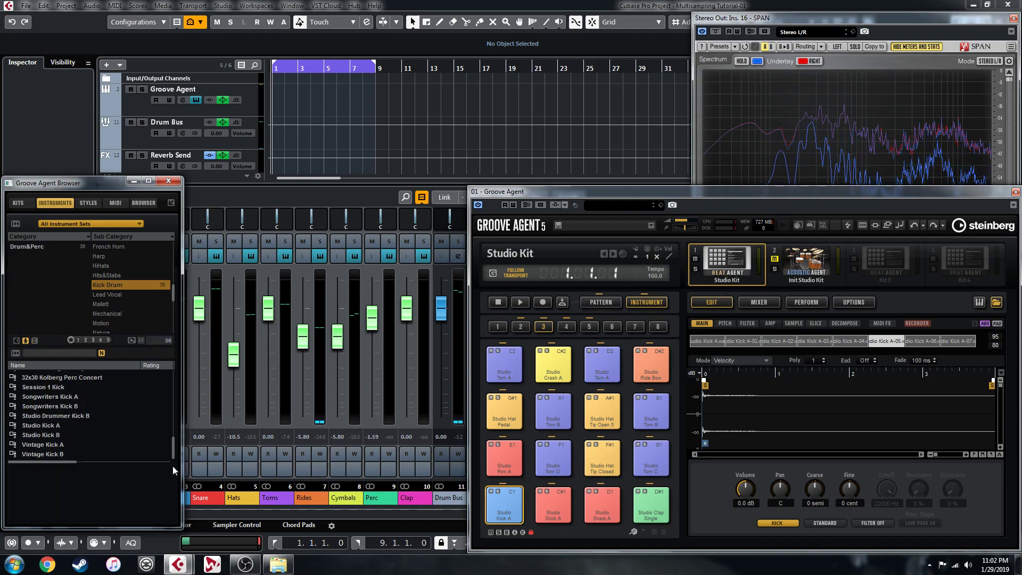
pyautogui.doubleClick(59, 398)
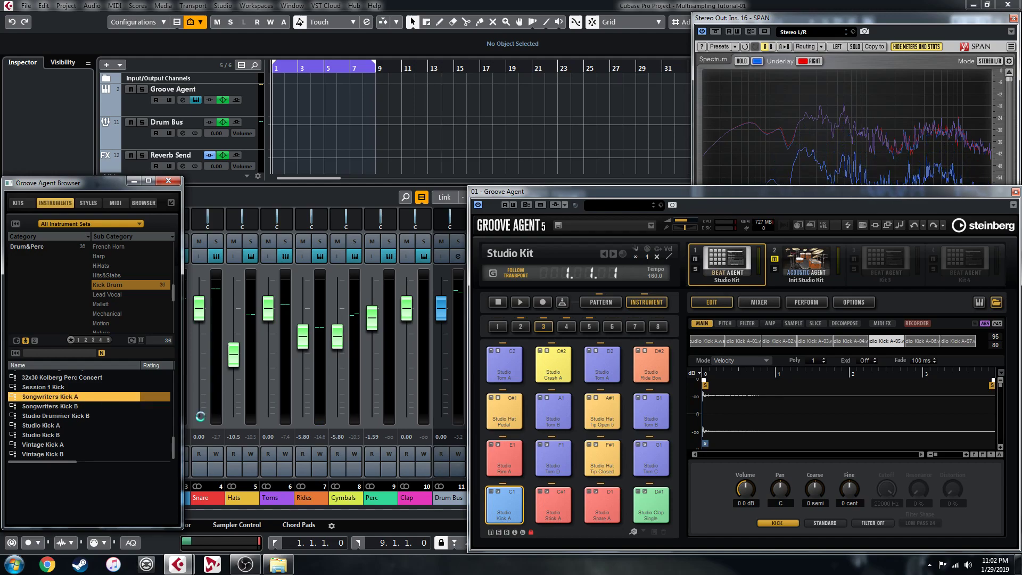
pyautogui.press('space')
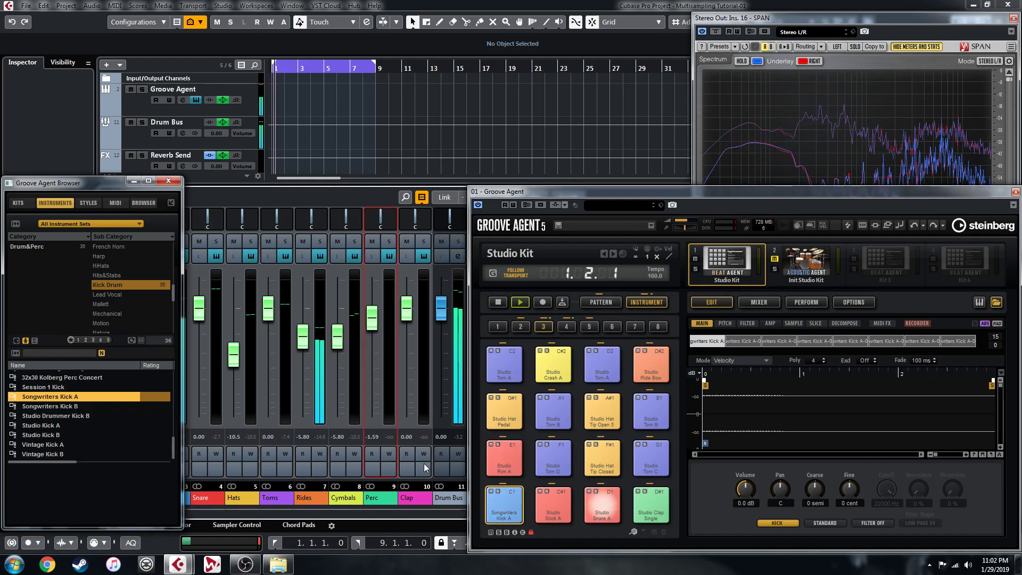
pyautogui.doubleClick(46, 407)
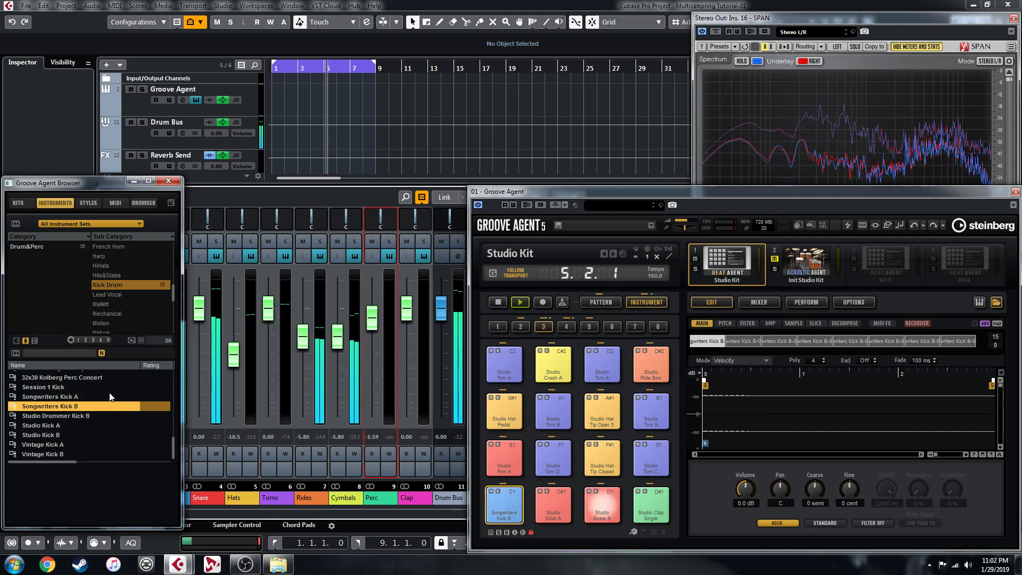
pyautogui.doubleClick(42, 445)
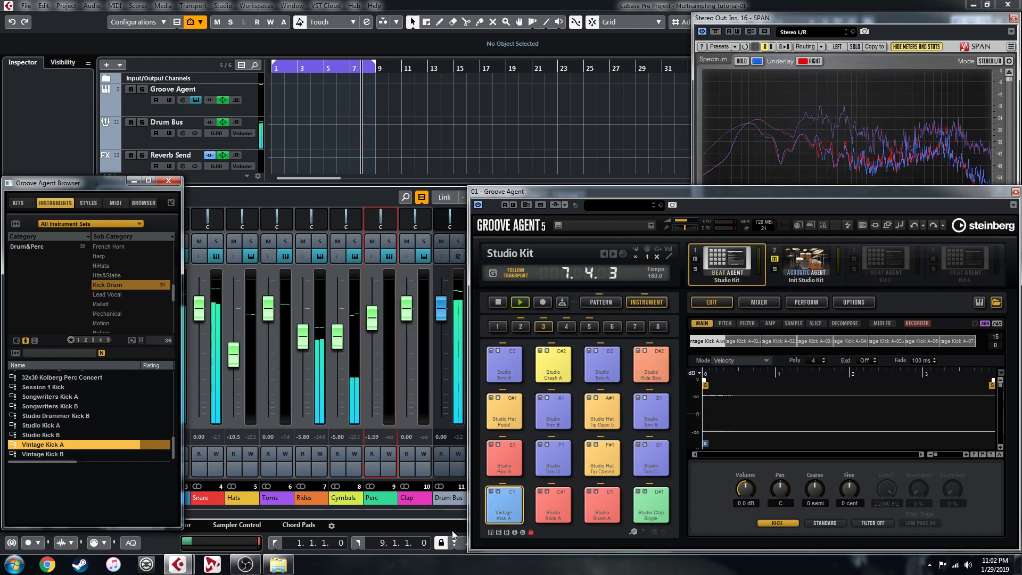
pyautogui.click(606, 499)
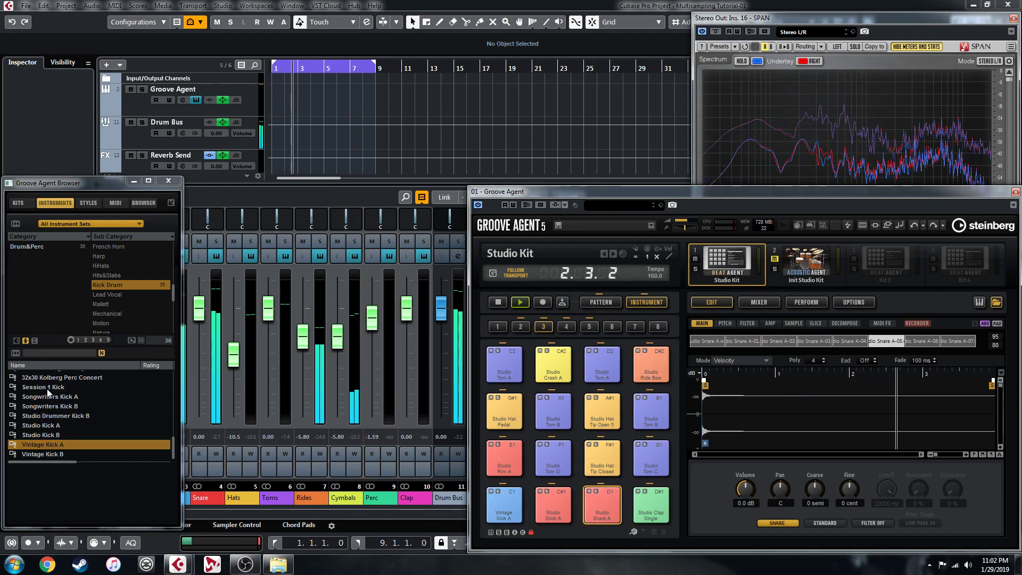
# Filter the browser to Snare Drum and audition Vintage Snare B, Studio Stick B and Studio Snare A on pad D1.
pyautogui.scroll(-4, 126, 294)
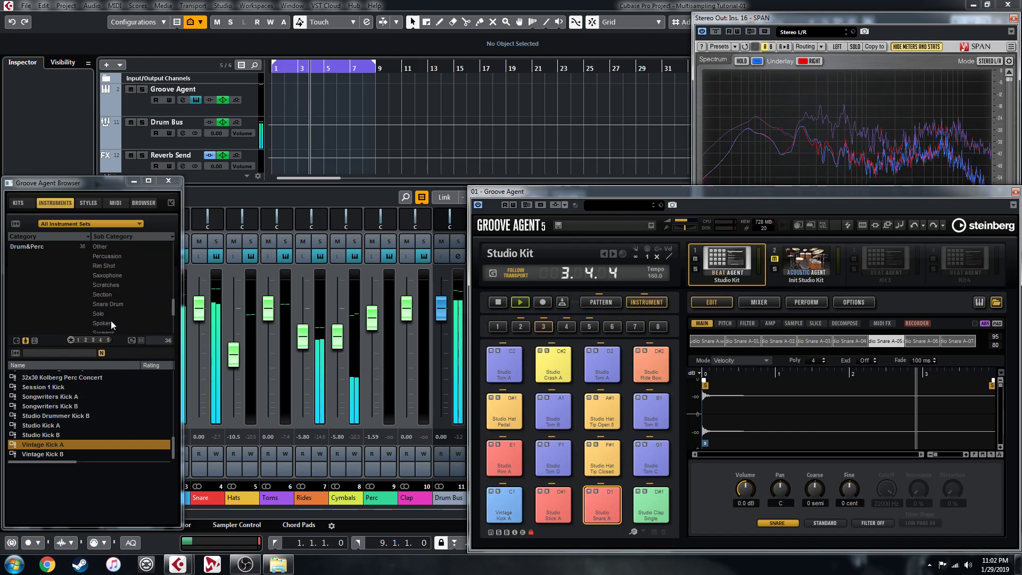
pyautogui.click(114, 305)
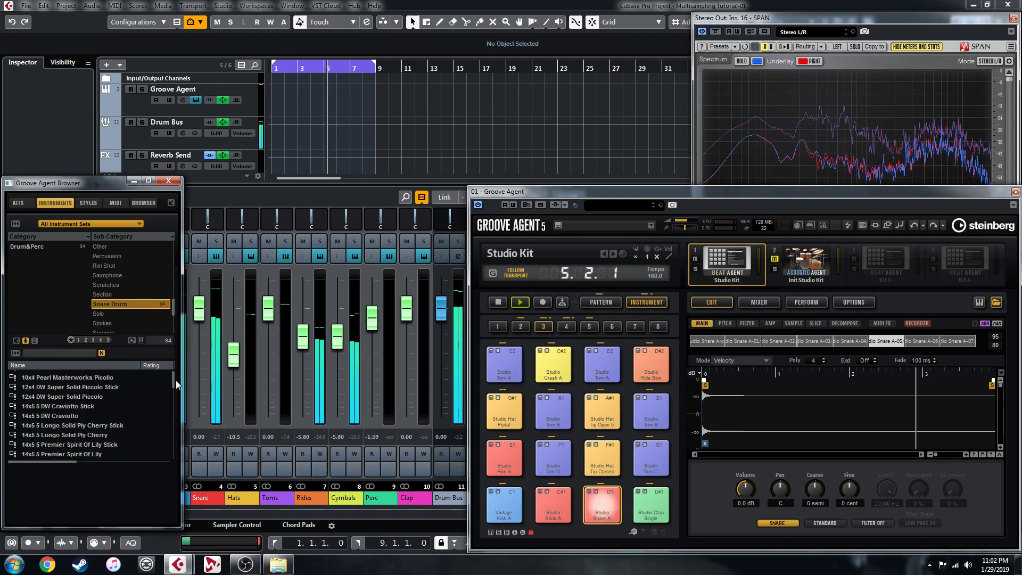
pyautogui.moveTo(176, 380); pyautogui.dragTo(174, 499)
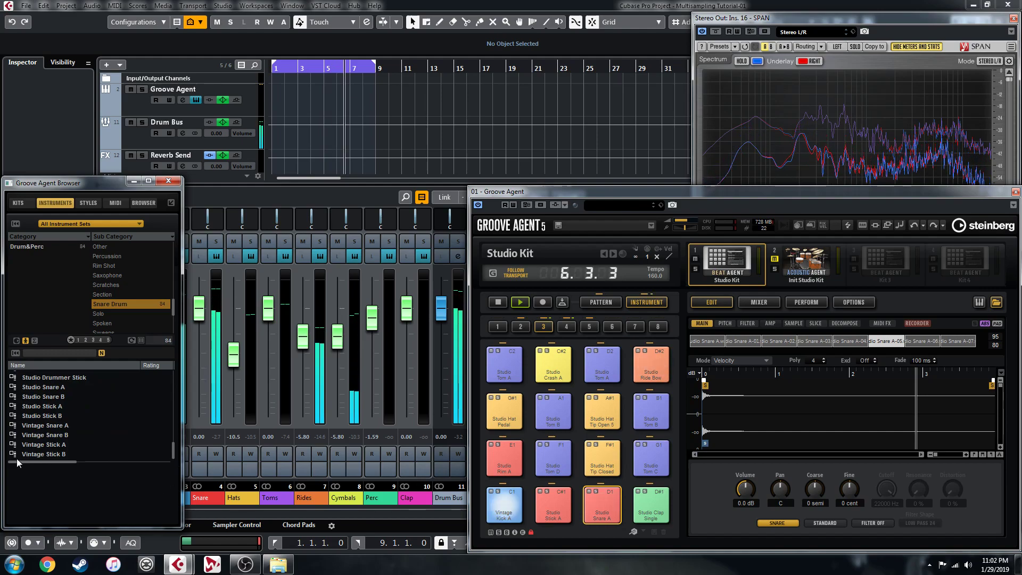
pyautogui.doubleClick(52, 434)
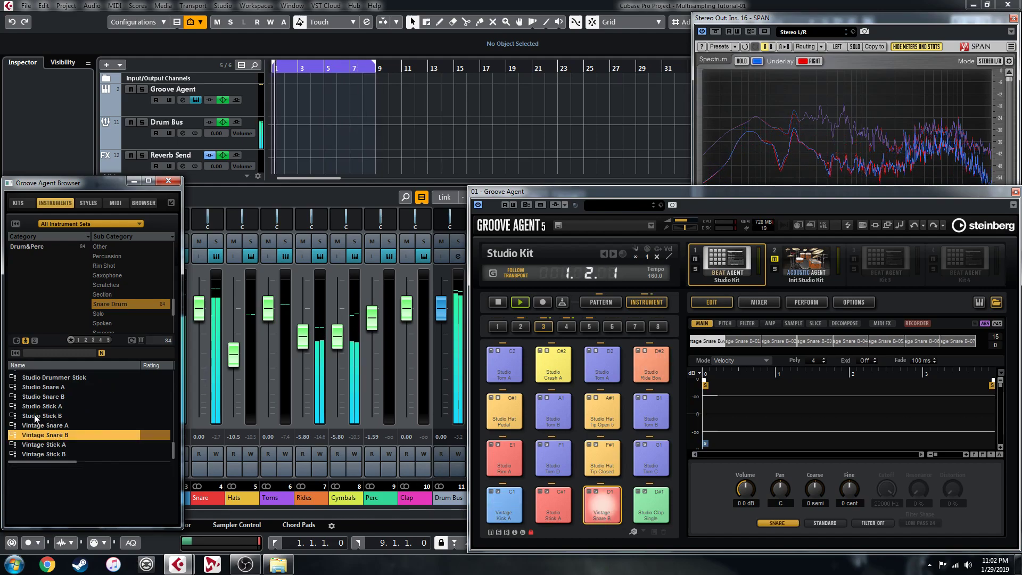
pyautogui.doubleClick(42, 415)
pyautogui.doubleClick(44, 389)
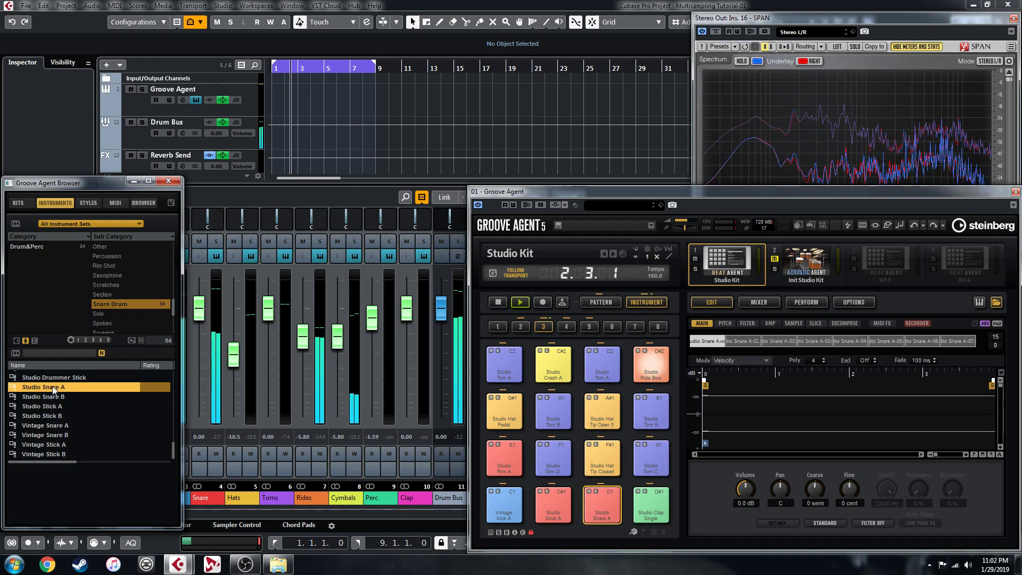
# Audition Studio Drummer Snare on the snare pad, then stop playback.
pyautogui.scroll(1, 40, 411)
pyautogui.scroll(1, 40, 411)
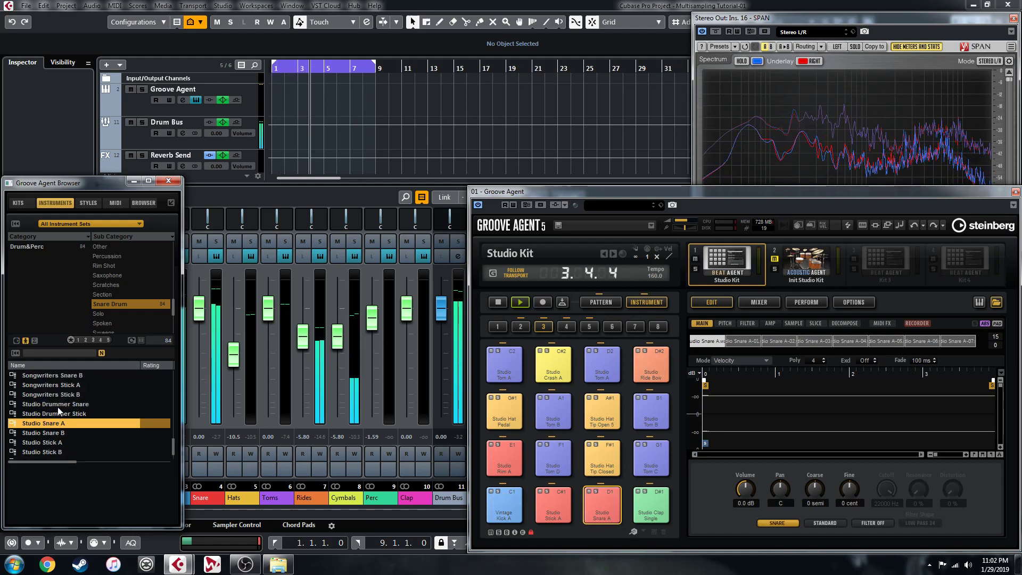
pyautogui.doubleClick(59, 404)
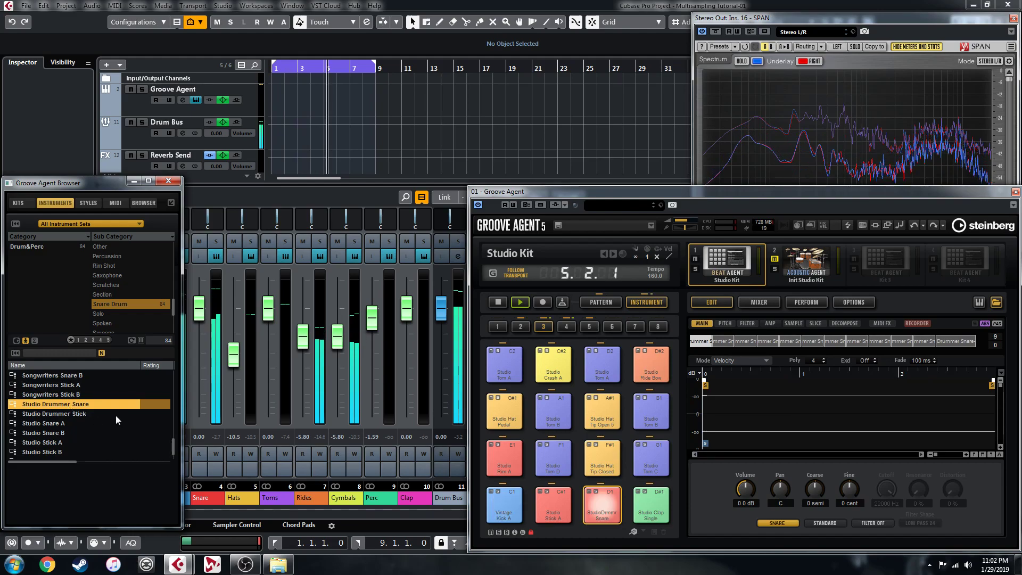
pyautogui.press('space')
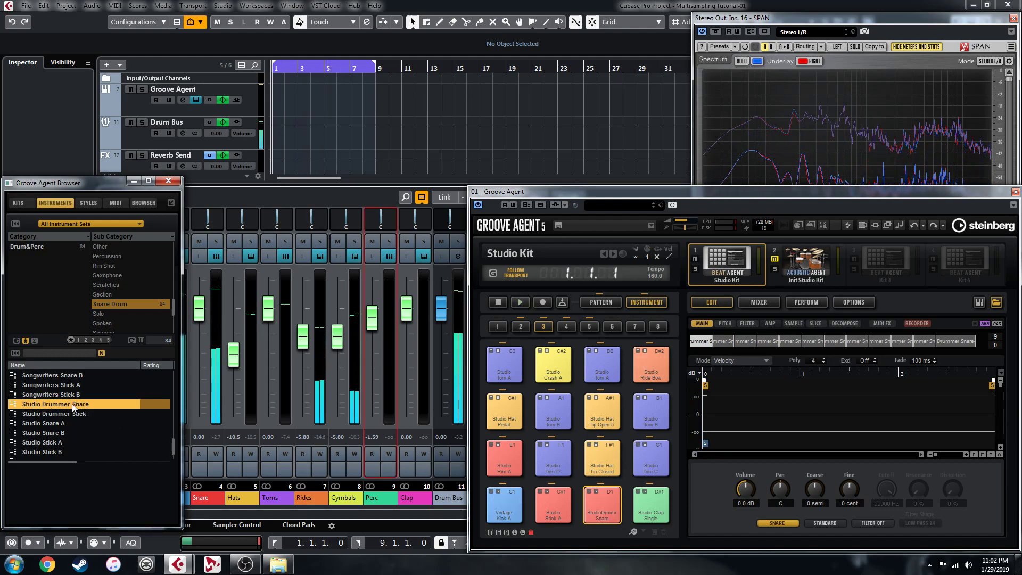
pyautogui.scroll(1, 65, 410)
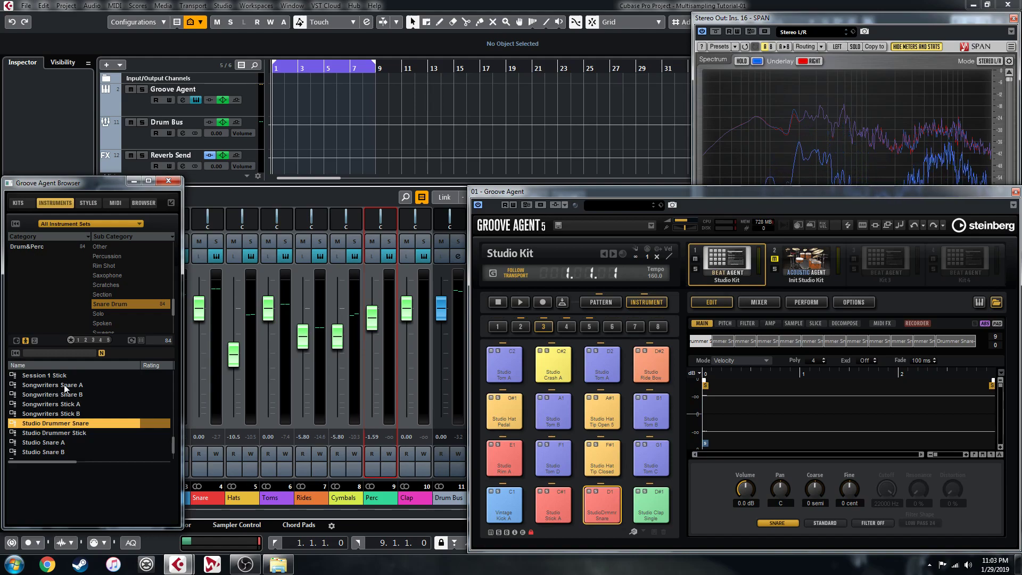
# With playback running, audition Songwriters Snare A and B, then Studio Snare A and B.
pyautogui.press('space')
pyautogui.doubleClick(47, 384)
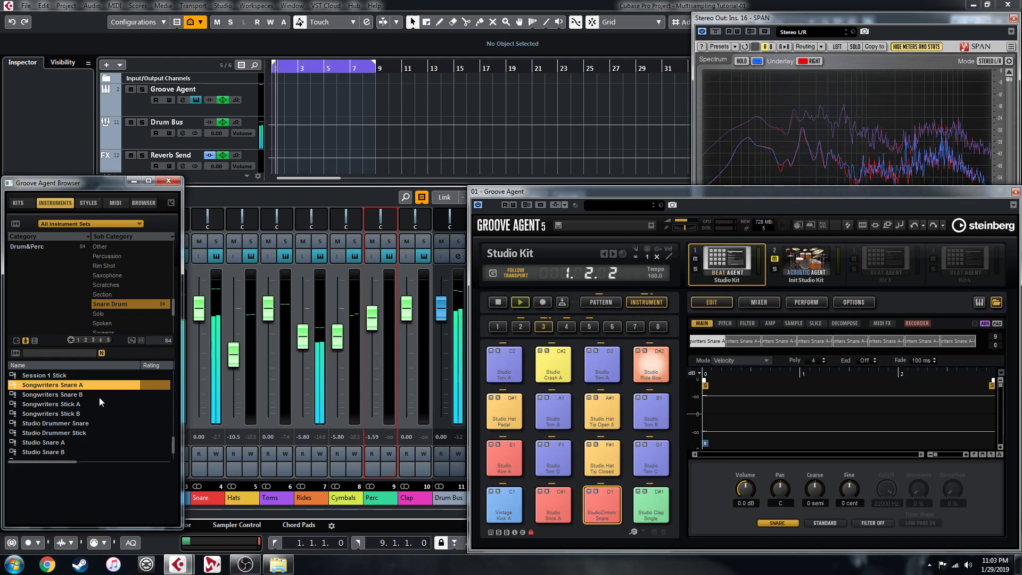
pyautogui.doubleClick(57, 395)
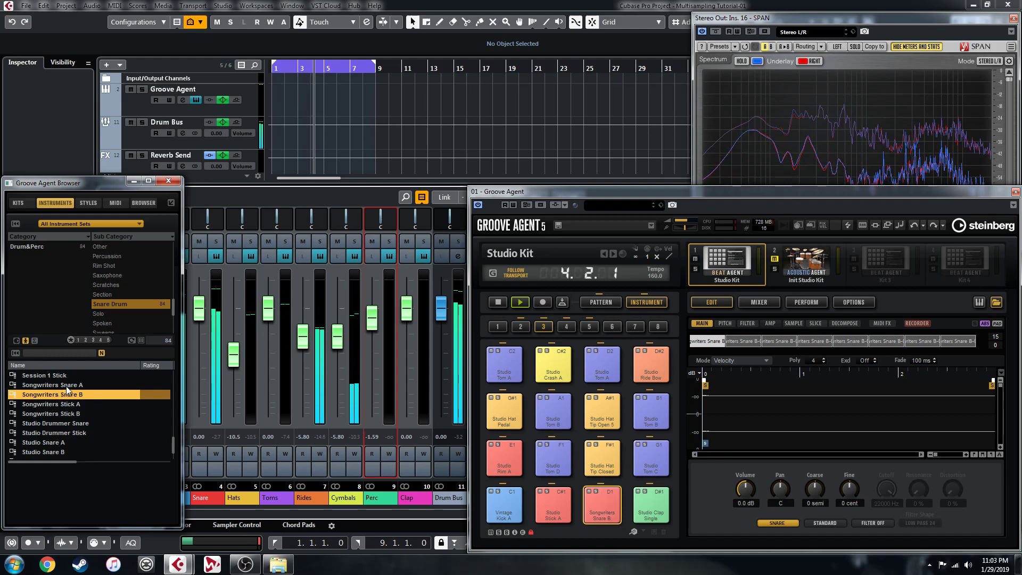
pyautogui.doubleClick(80, 384)
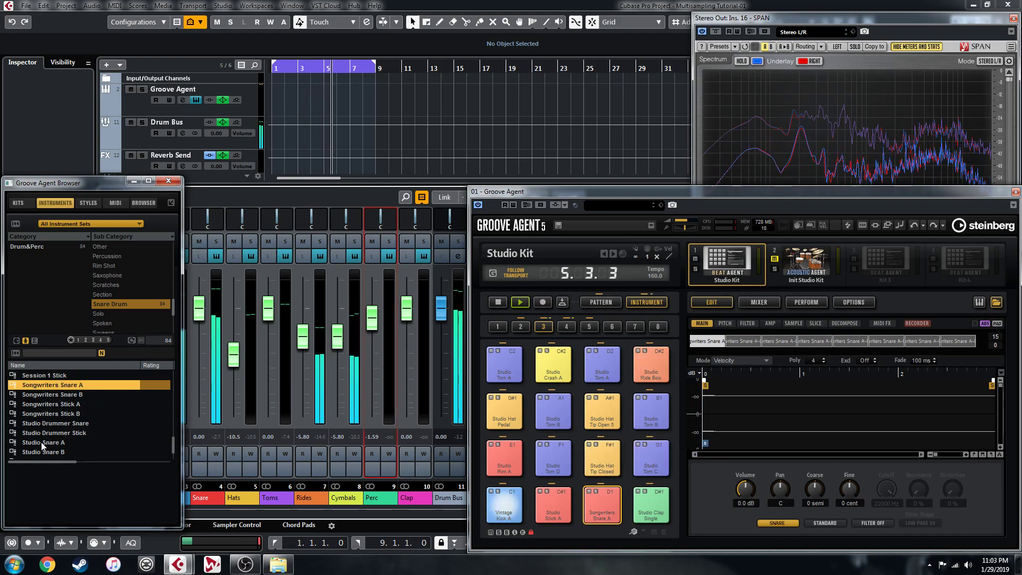
pyautogui.doubleClick(78, 443)
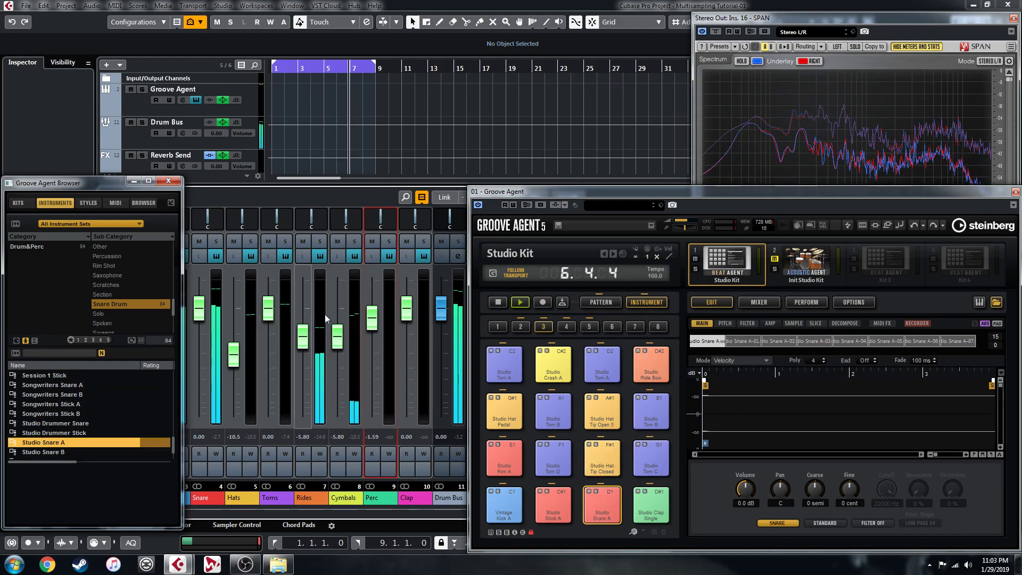
pyautogui.doubleClick(47, 453)
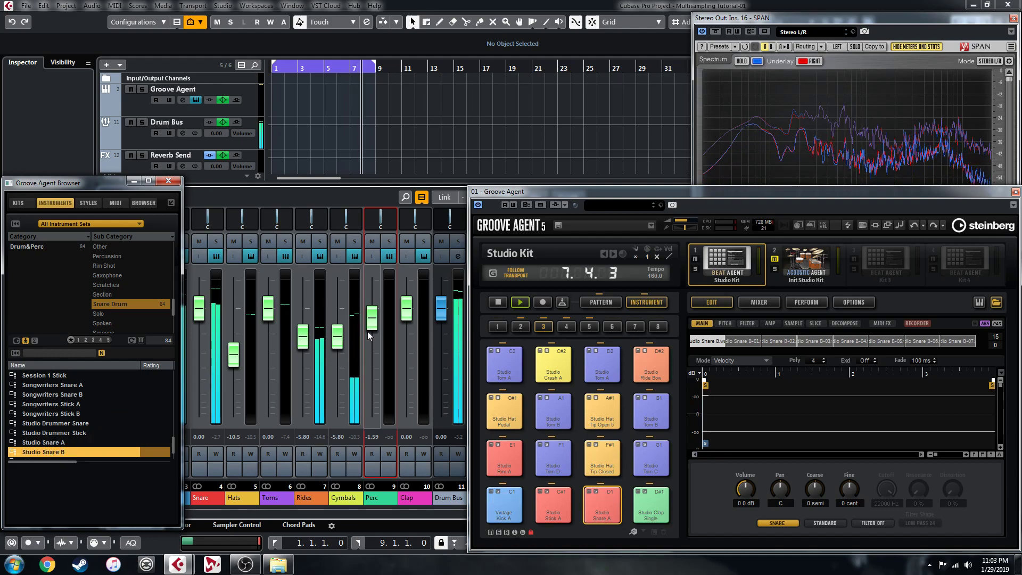
# Raise the Snare fader slightly to 2.14 dB, stop playback, and keep Studio Snare A.
pyautogui.moveTo(199, 309); pyautogui.dragTo(200, 299)
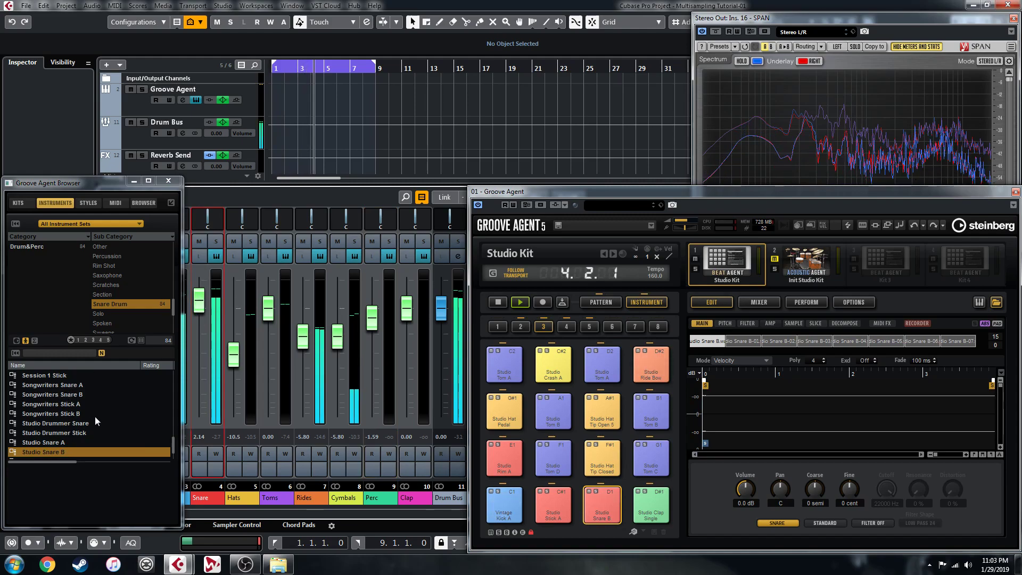
pyautogui.press('space')
pyautogui.doubleClick(56, 440)
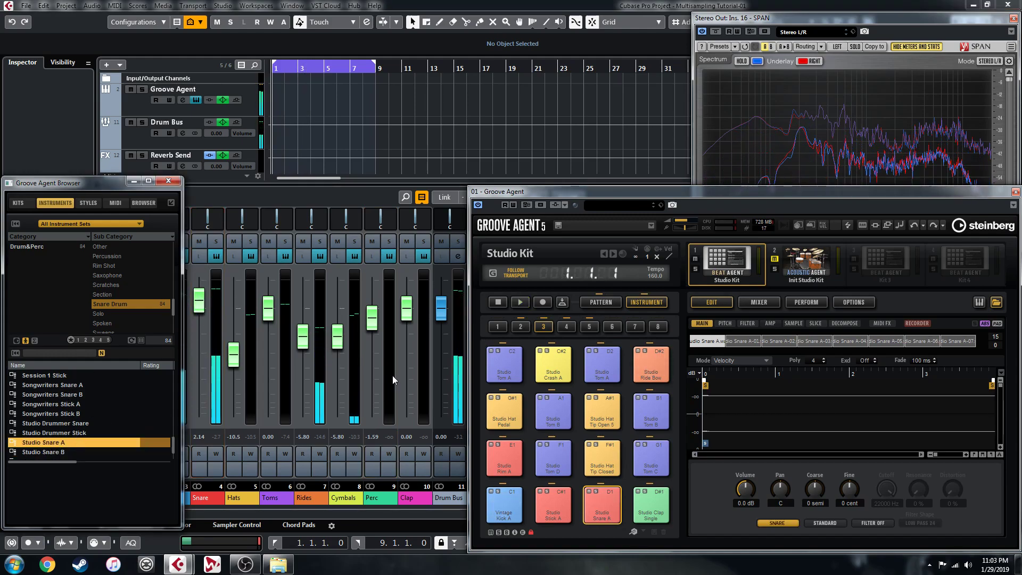
# Close the Groove Agent Browser, check the Funk style in PATTERN mode, then return to INSTRUMENT.
pyautogui.scroll(2, 65, 388)
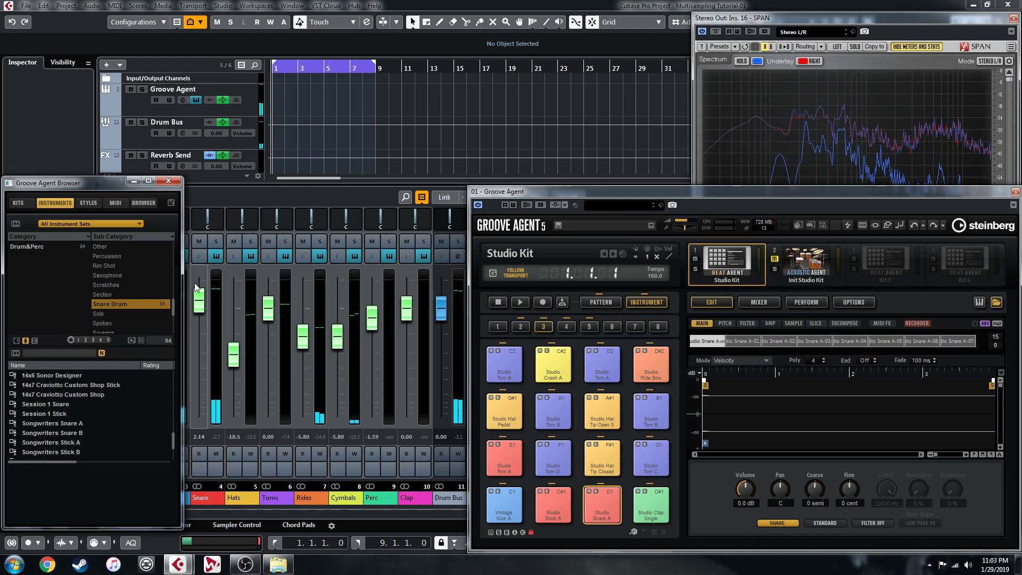
pyautogui.scroll(-2, 100, 288)
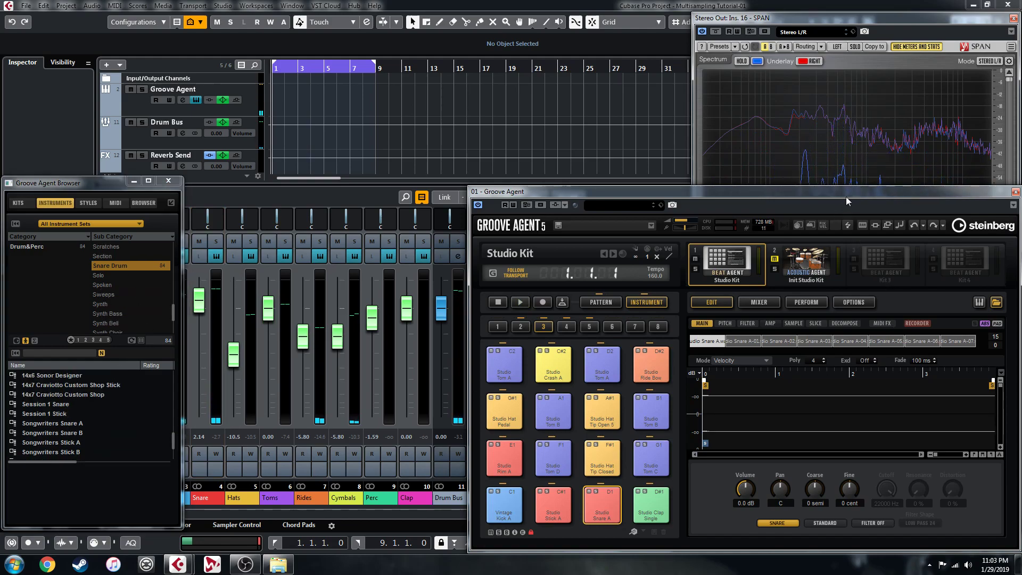
pyautogui.moveTo(845, 197); pyautogui.dragTo(842, 196)
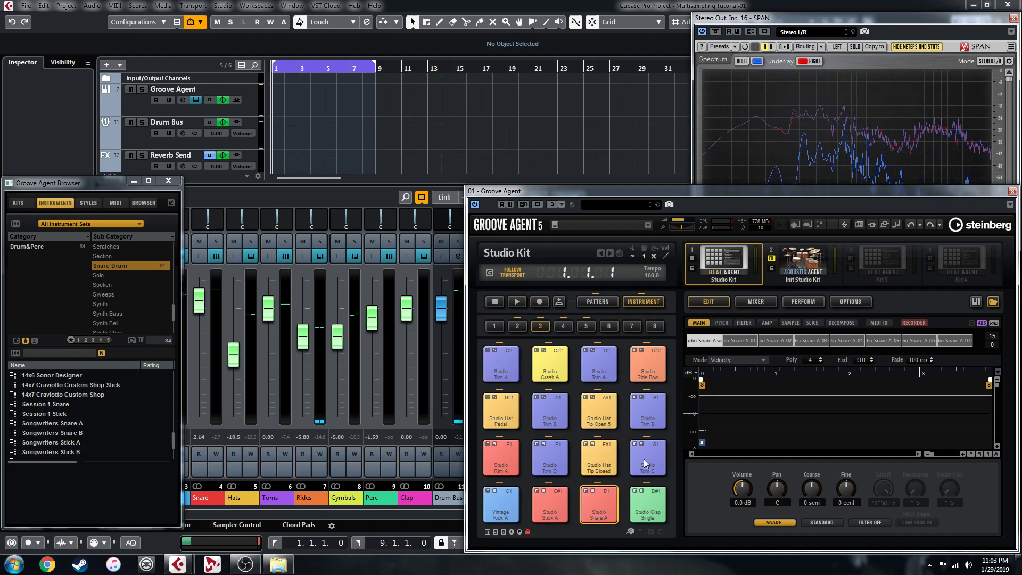
pyautogui.click(168, 180)
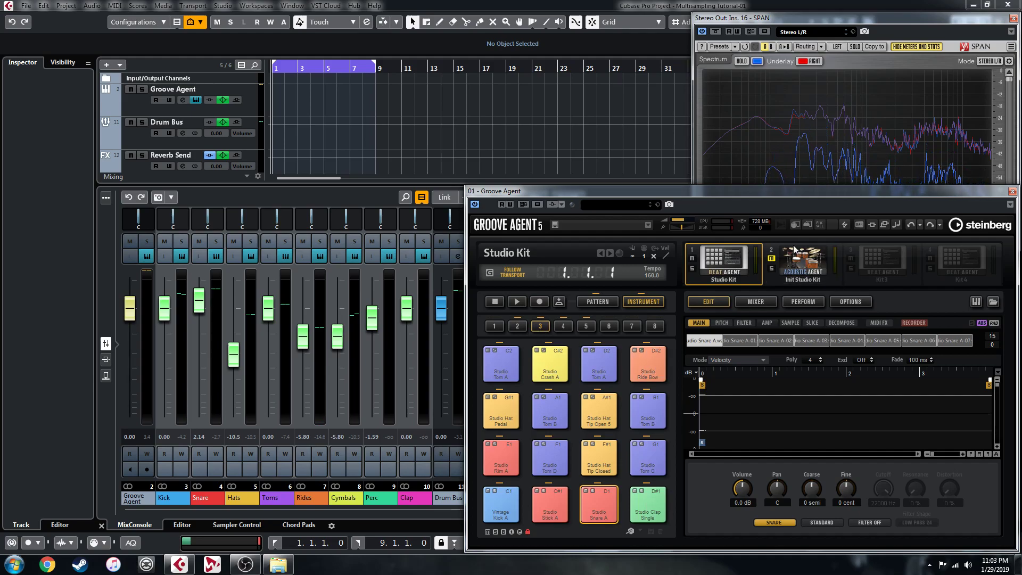
pyautogui.click(599, 301)
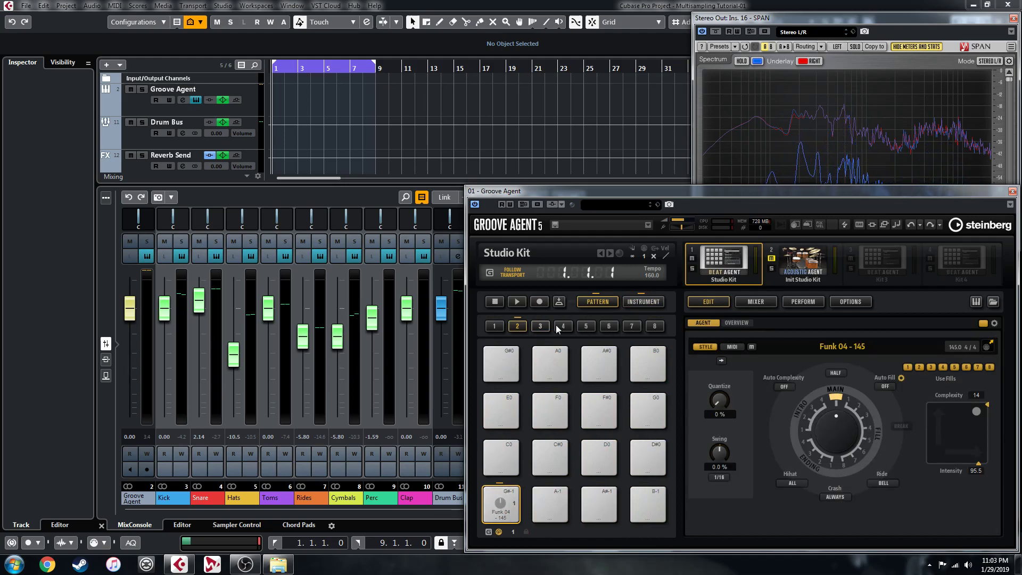
pyautogui.click(660, 302)
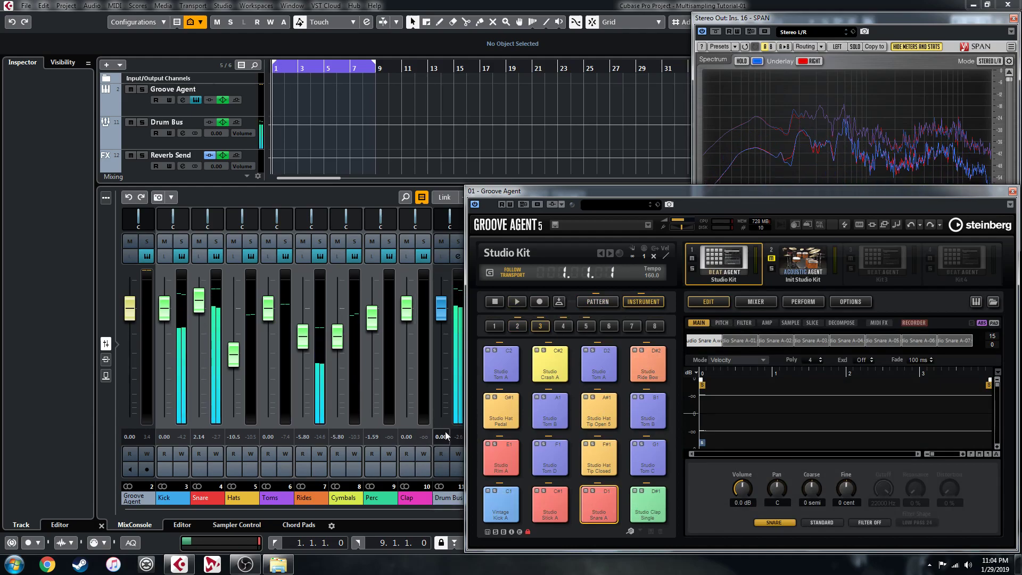
# Show the MixConsole Sends rack and set the Snare's reverb send to 8.6.
pyautogui.moveTo(561, 196); pyautogui.dragTo(650, 196)
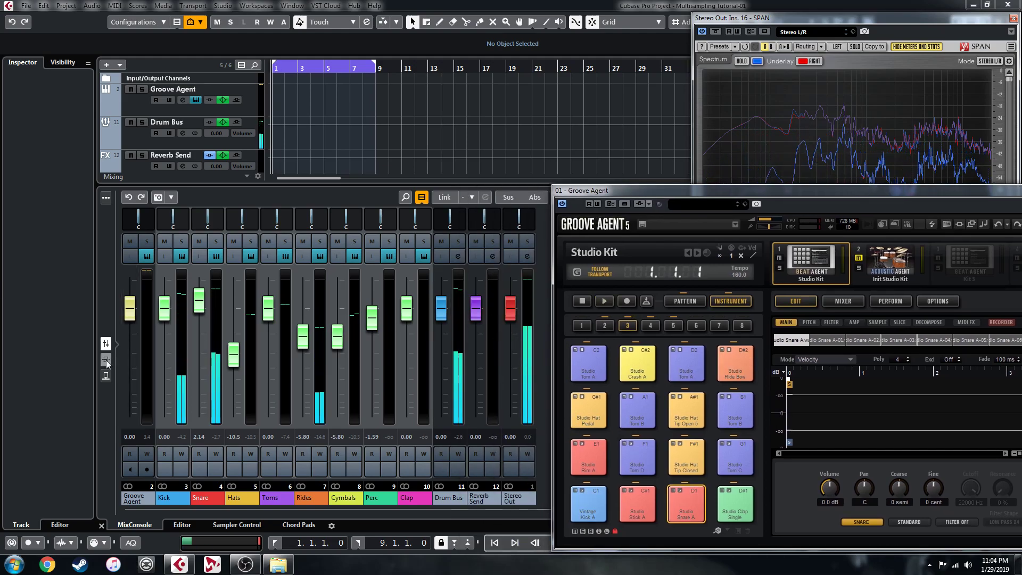
pyautogui.click(106, 375)
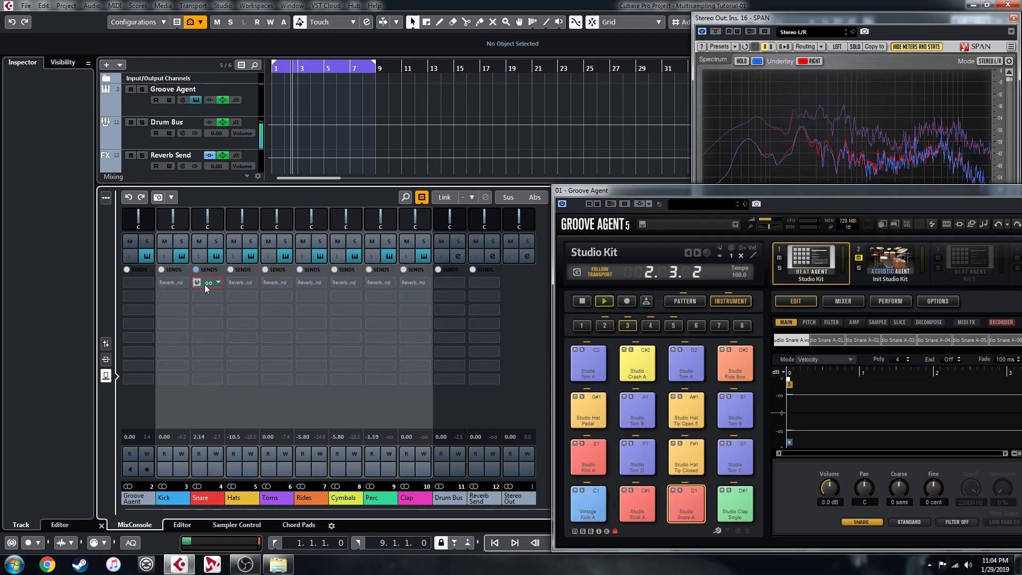
pyautogui.moveTo(205, 285)
pyautogui.mouseDown()
pyautogui.moveTo(209, 292)
pyautogui.moveTo(220, 283)
pyautogui.mouseUp()
# Stop playback, shift the Groove Agent window left, and bring OBS to the front.
pyautogui.press('space')
pyautogui.moveTo(855, 191); pyautogui.dragTo(777, 193)
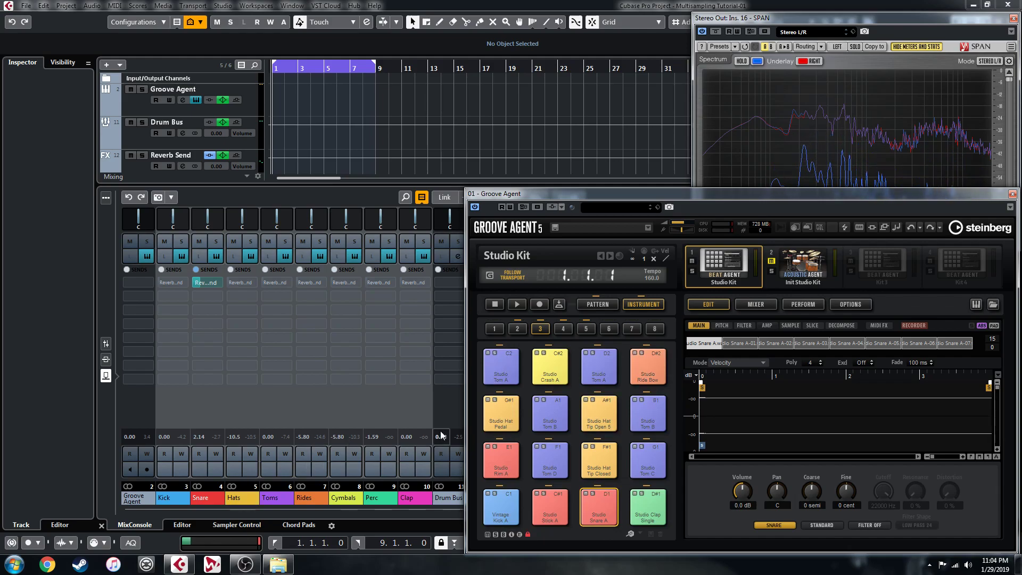
pyautogui.click(245, 564)
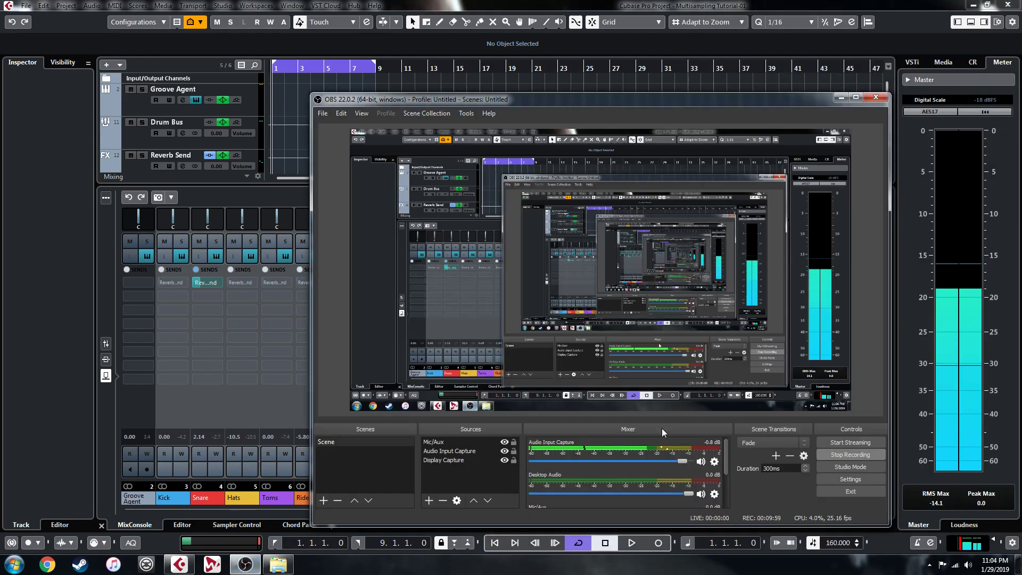